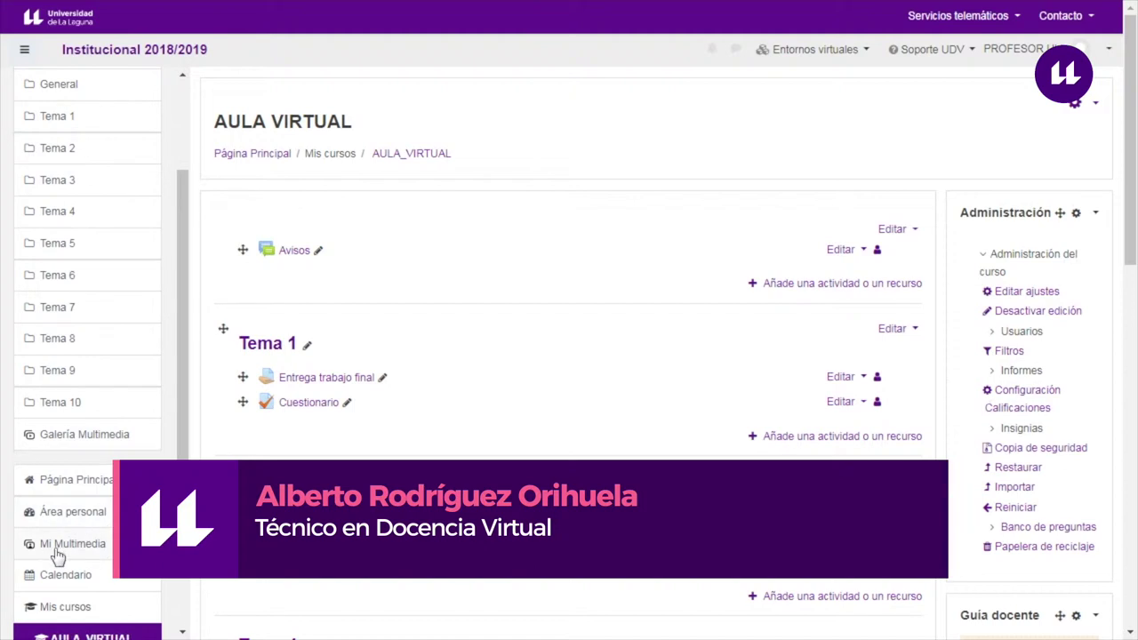
# Open Mi Multimedia and start adding a new video quiz (Cuestionario en video).
pyautogui.click(51, 550)
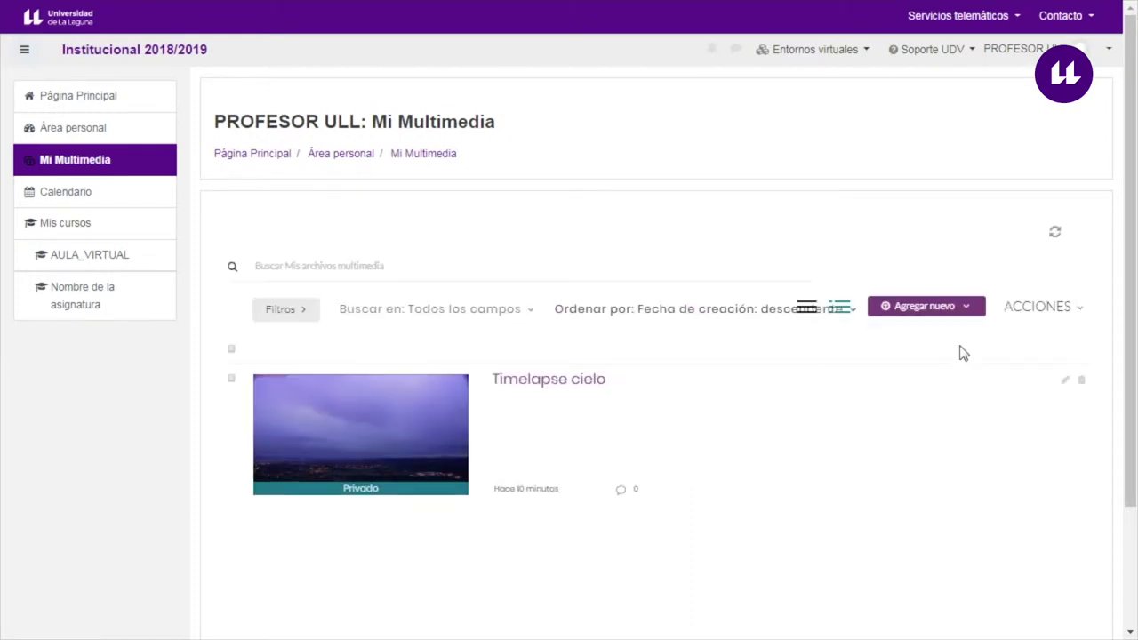
pyautogui.click(969, 308)
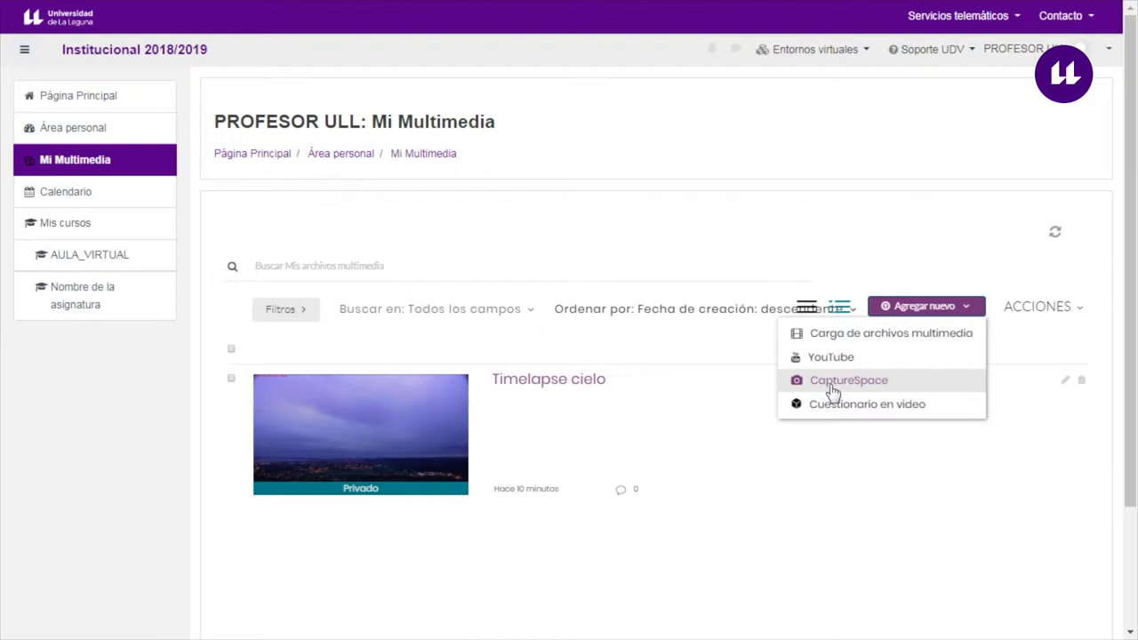
pyautogui.click(632, 443)
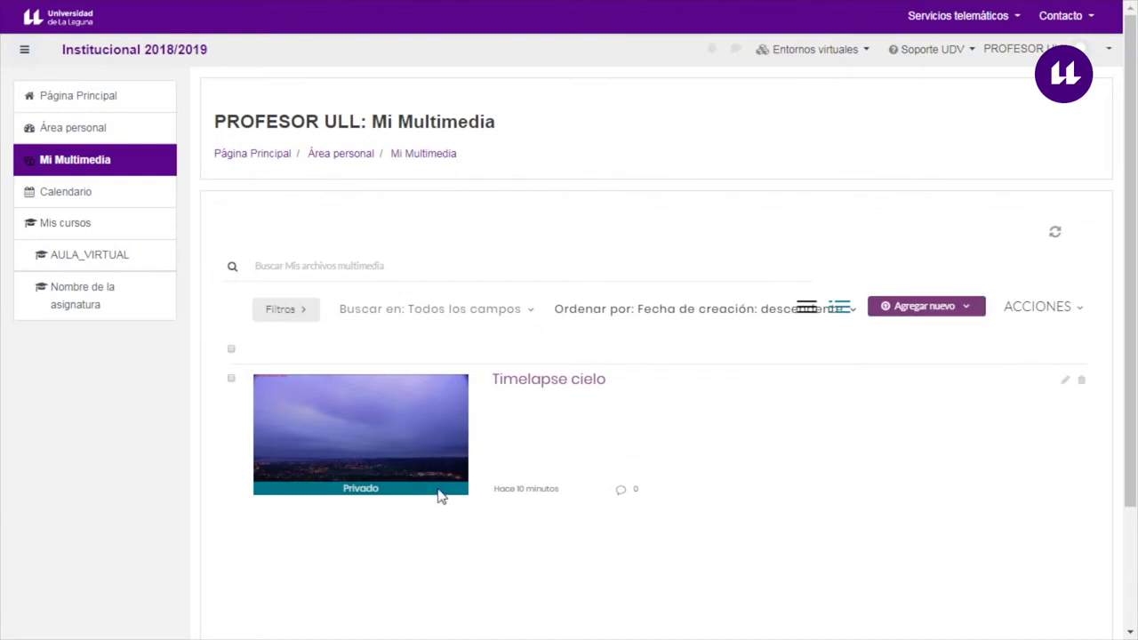
pyautogui.click(927, 309)
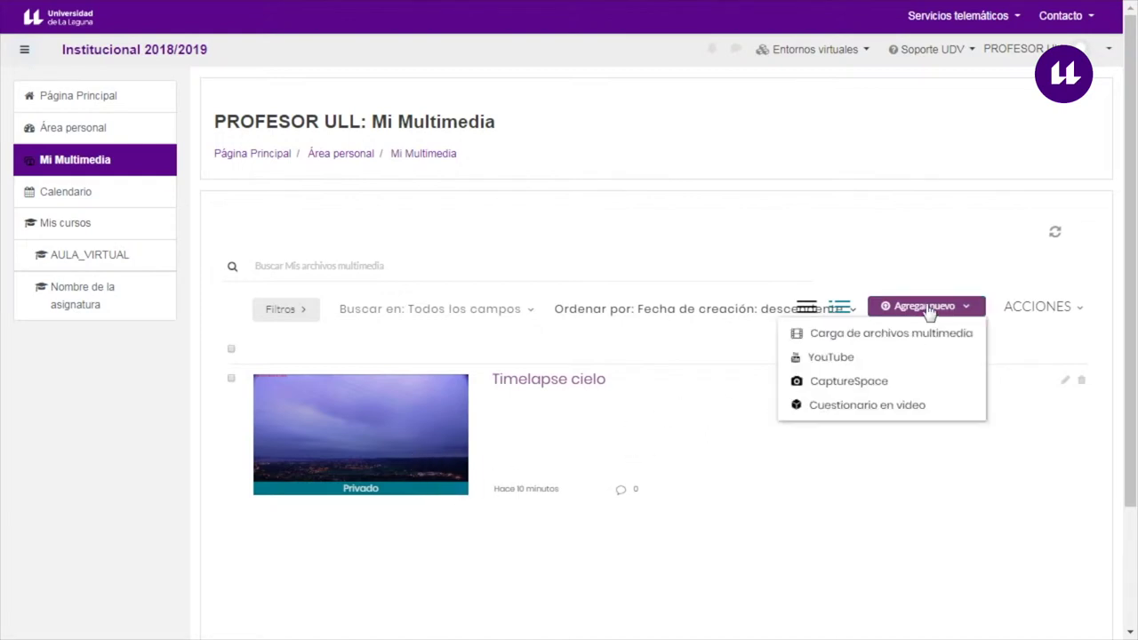
pyautogui.click(850, 411)
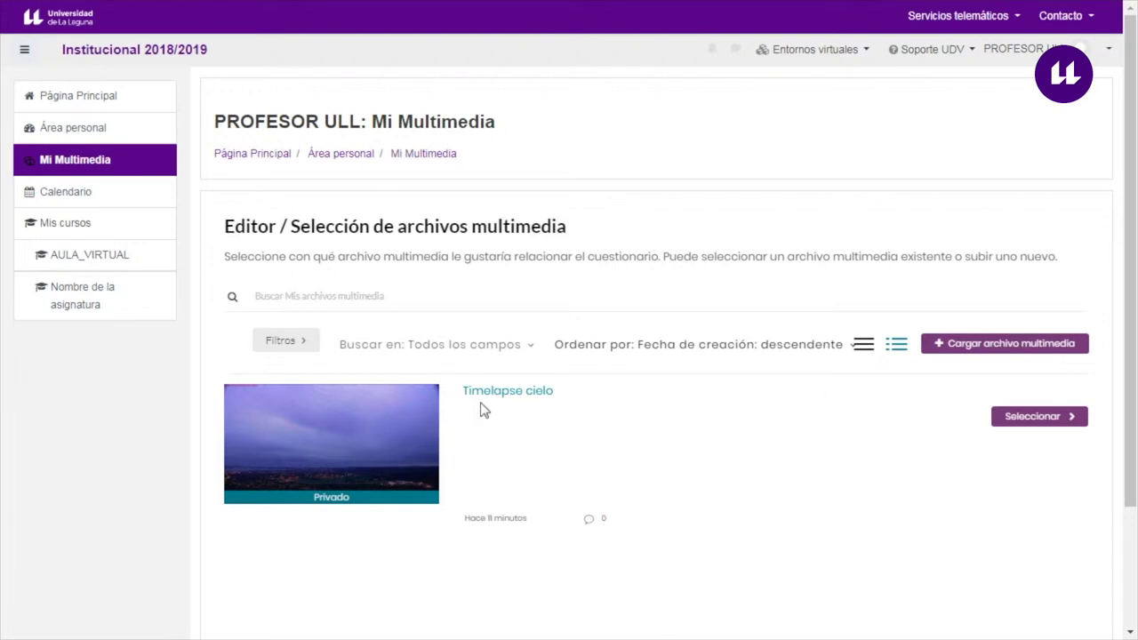
# Select the Timelapse cielo video as the media for the quiz.
pyautogui.scroll(-1, 411, 460)
pyautogui.scroll(-1, 411, 460)
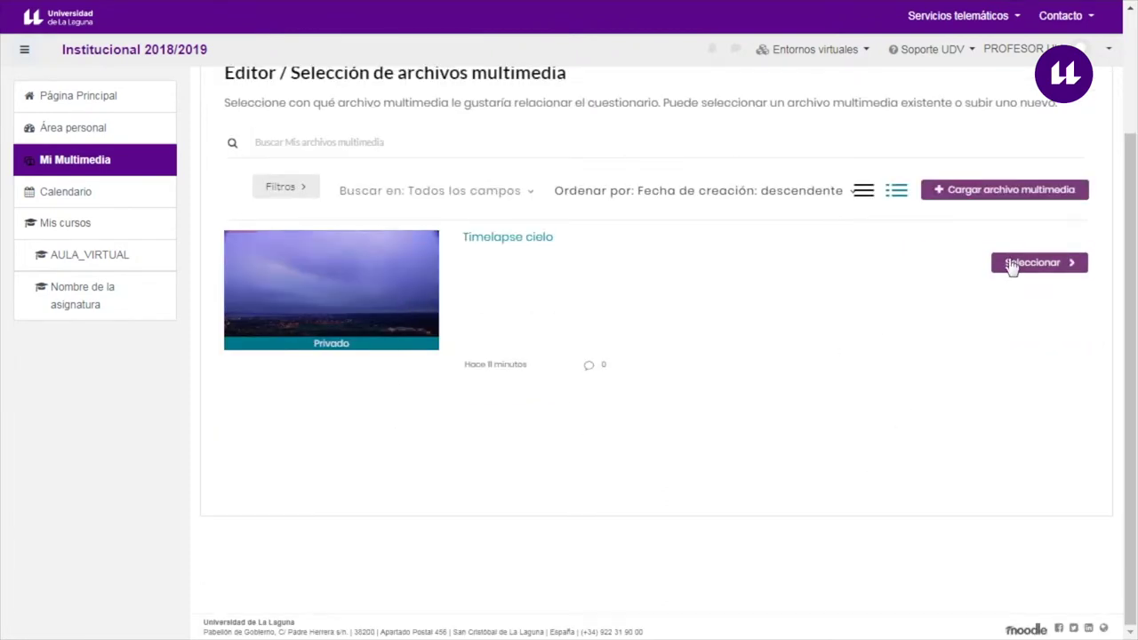
pyautogui.click(1014, 265)
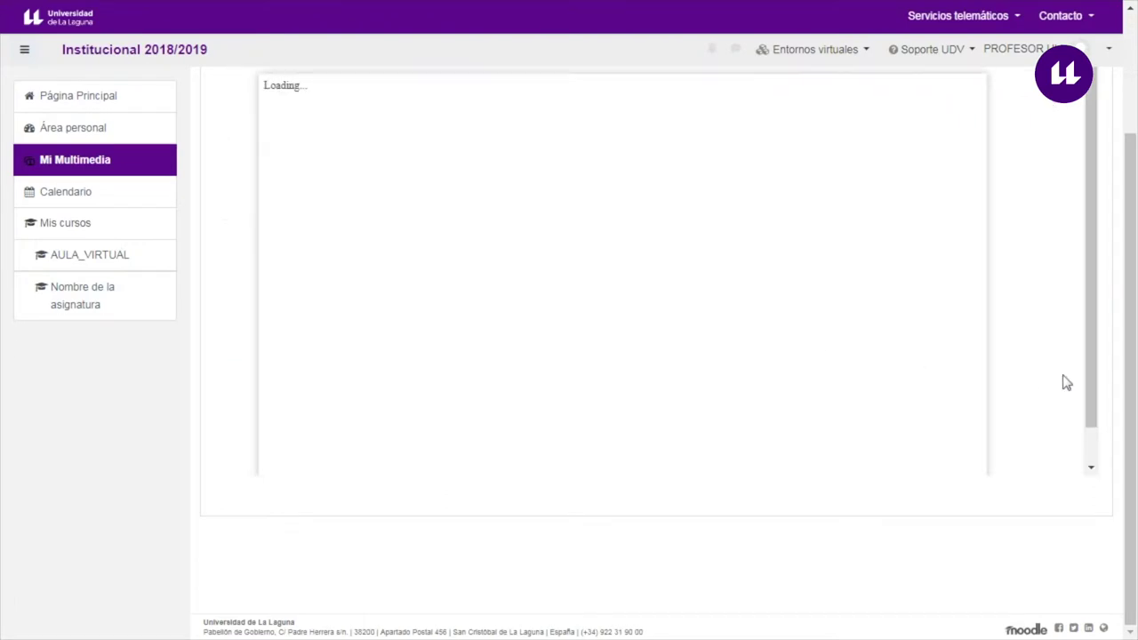
pyautogui.scroll(2, 1115, 384)
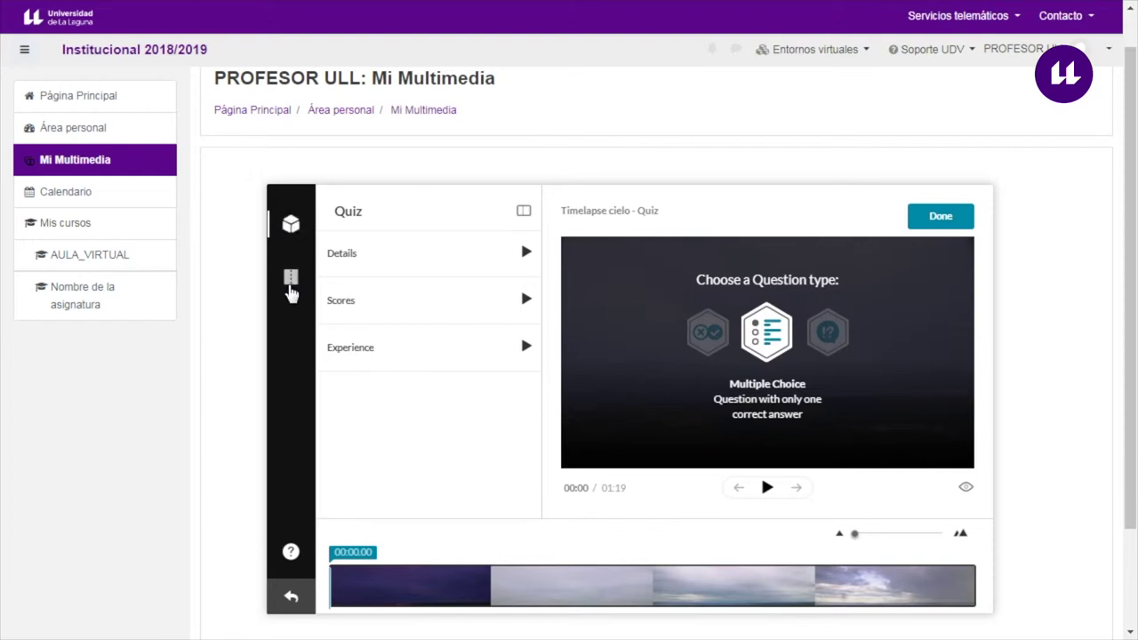
# Look at the Video Editor, return to the quiz editor and review the quiz's Details settings.
pyautogui.click(291, 280)
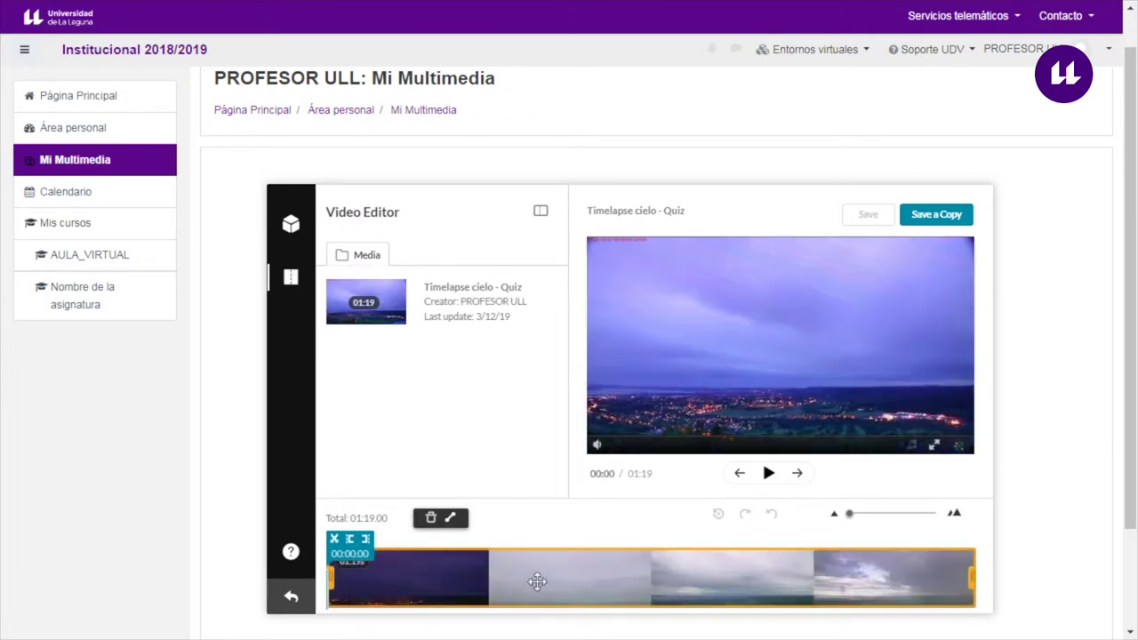
pyautogui.click(291, 224)
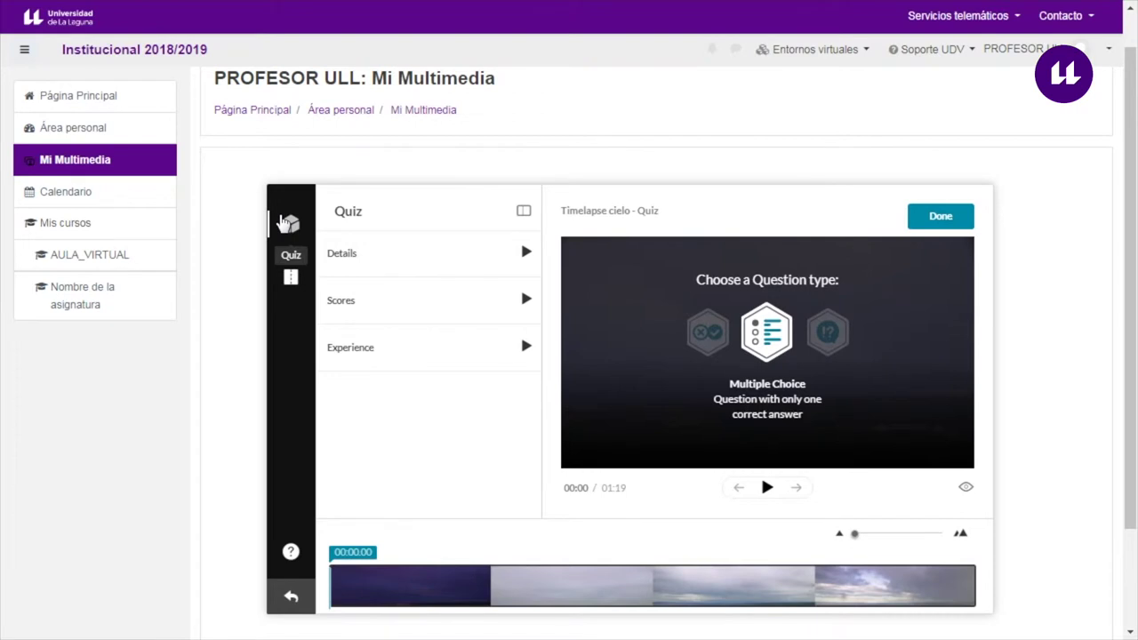
pyautogui.click(402, 257)
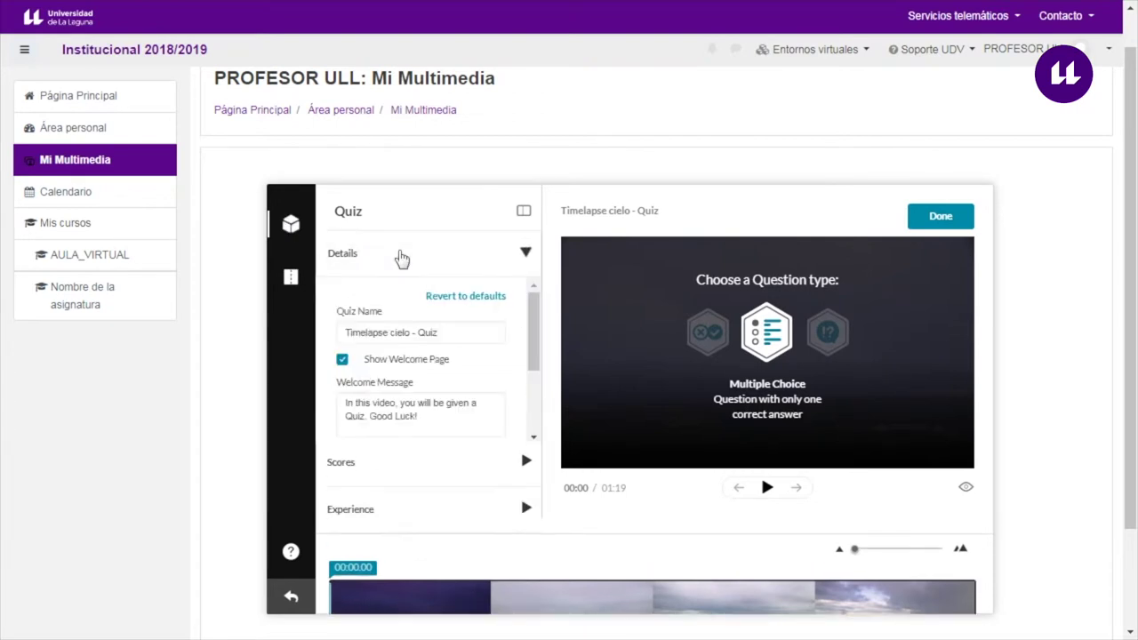
pyautogui.click(469, 331)
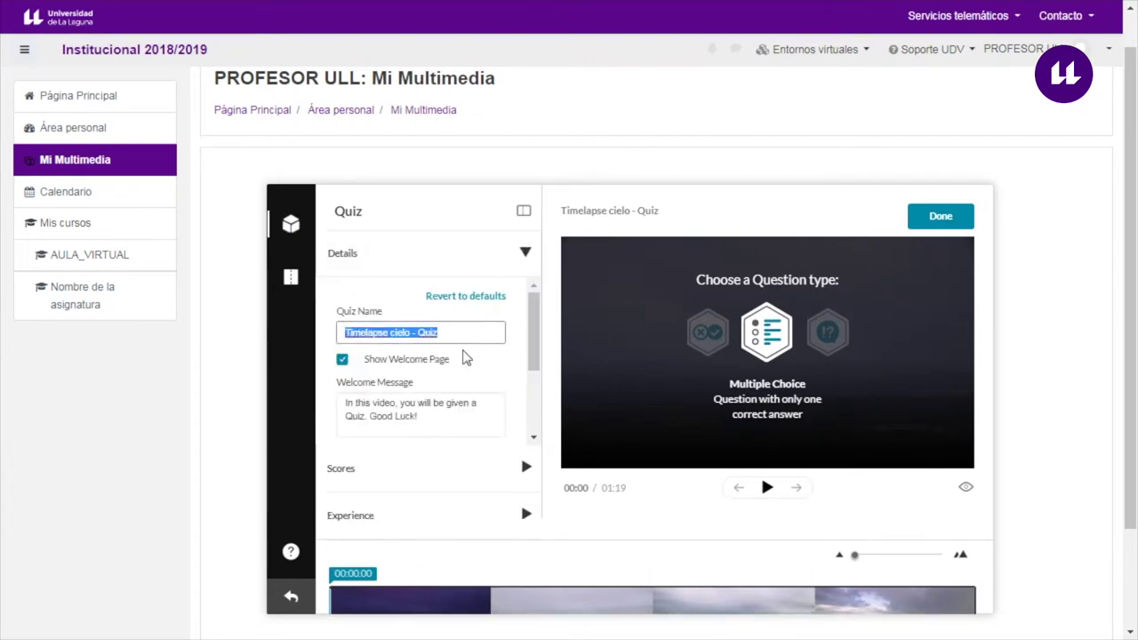
pyautogui.moveTo(531, 320); pyautogui.dragTo(532, 381)
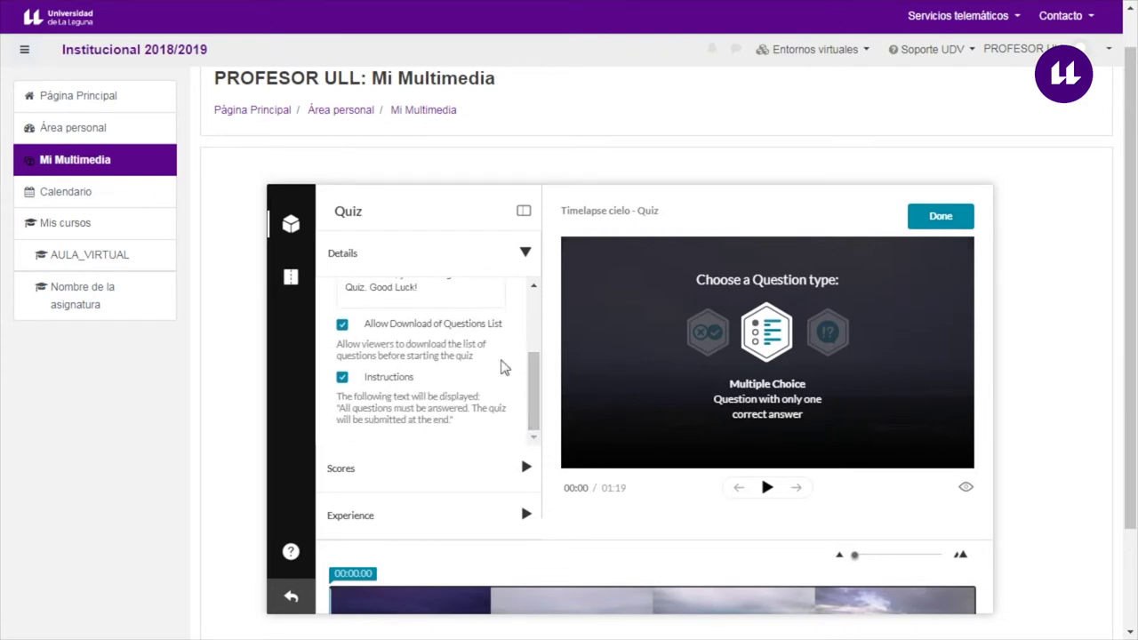
# Review the quiz's Scores settings, including how scores and answers are shown upon submission.
pyautogui.click(430, 480)
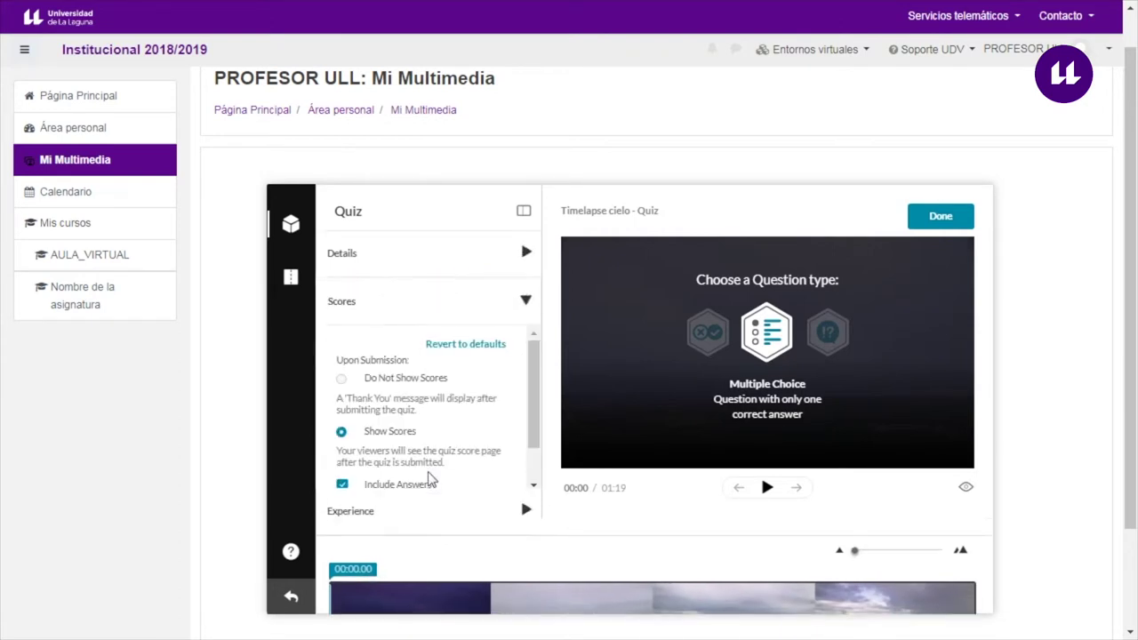
pyautogui.scroll(-1, 478, 376)
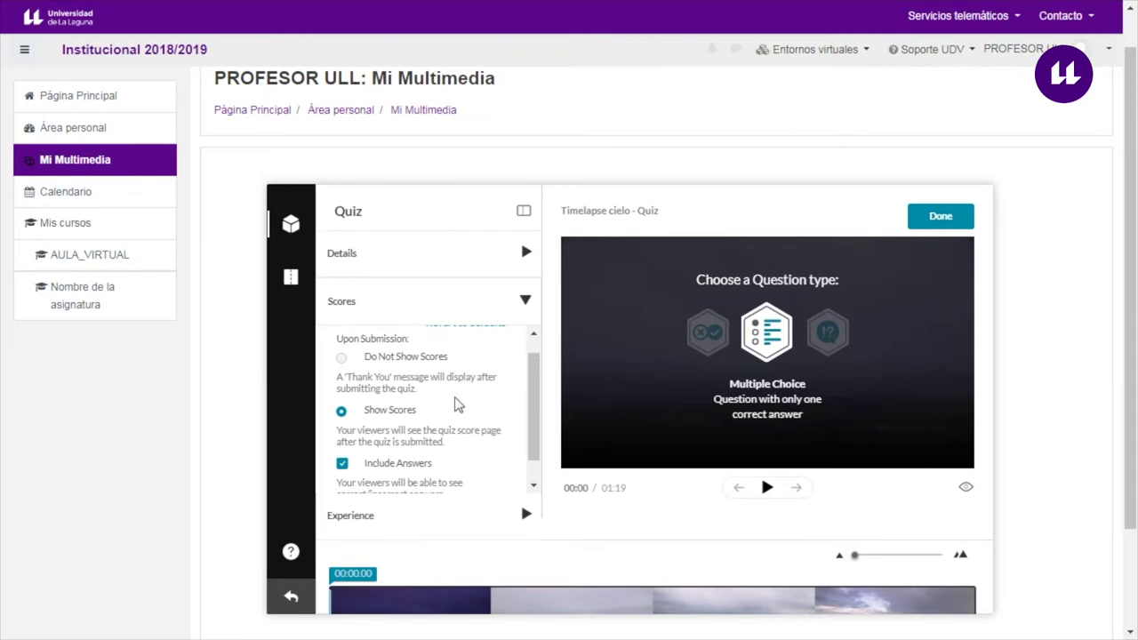
pyautogui.scroll(-1, 524, 487)
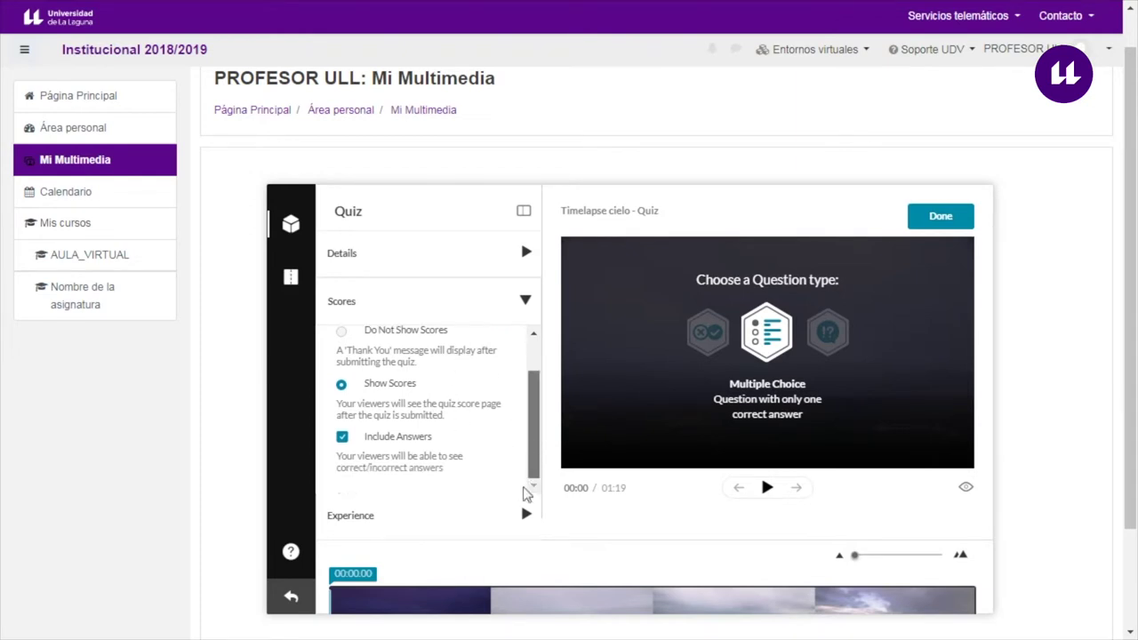
# Review the quiz's Experience settings for changing answers, skipping questions and seeking forward, and collapse the section.
pyautogui.click(444, 517)
pyautogui.moveTo(534, 436); pyautogui.dragTo(536, 449)
pyautogui.scroll(-2, 536, 449)
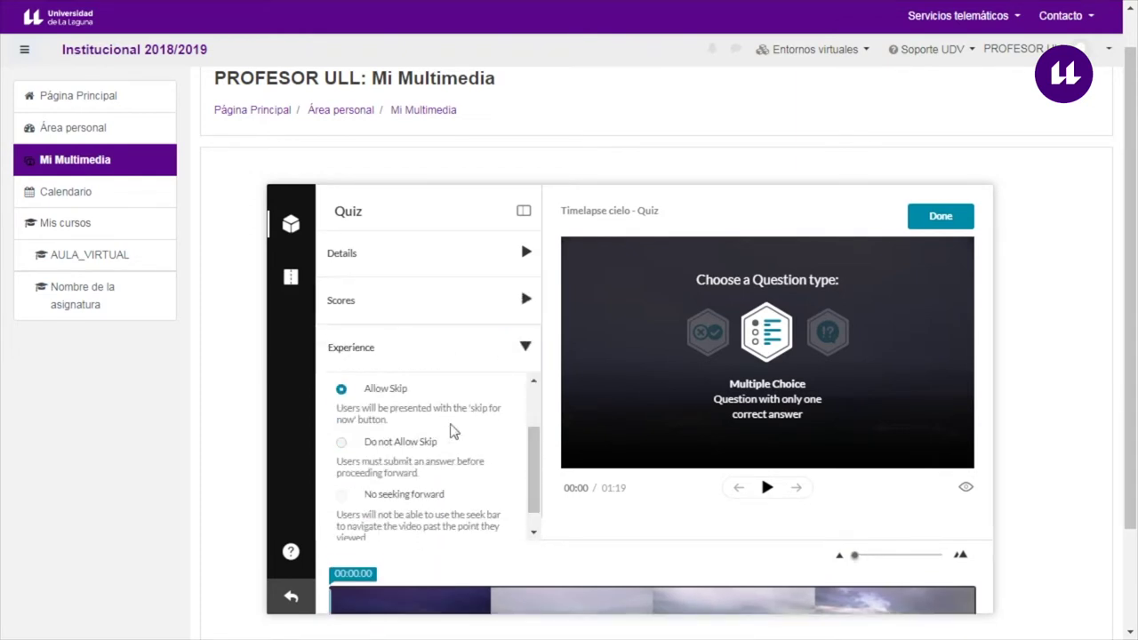
pyautogui.scroll(1, 534, 474)
pyautogui.scroll(1, 533, 474)
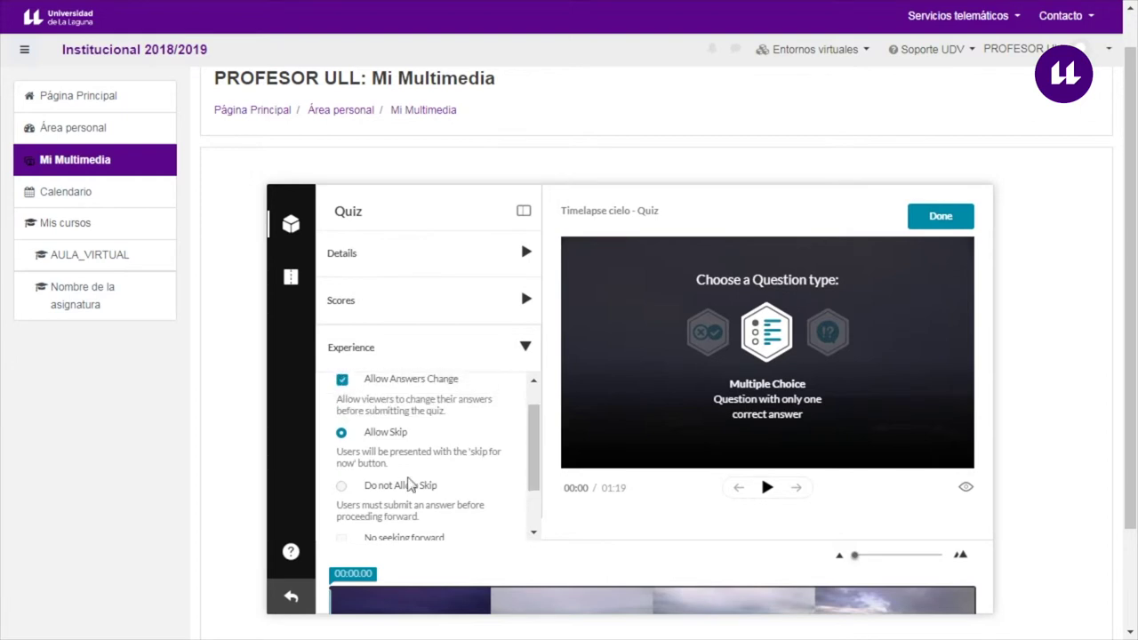
pyautogui.scroll(-2, 532, 498)
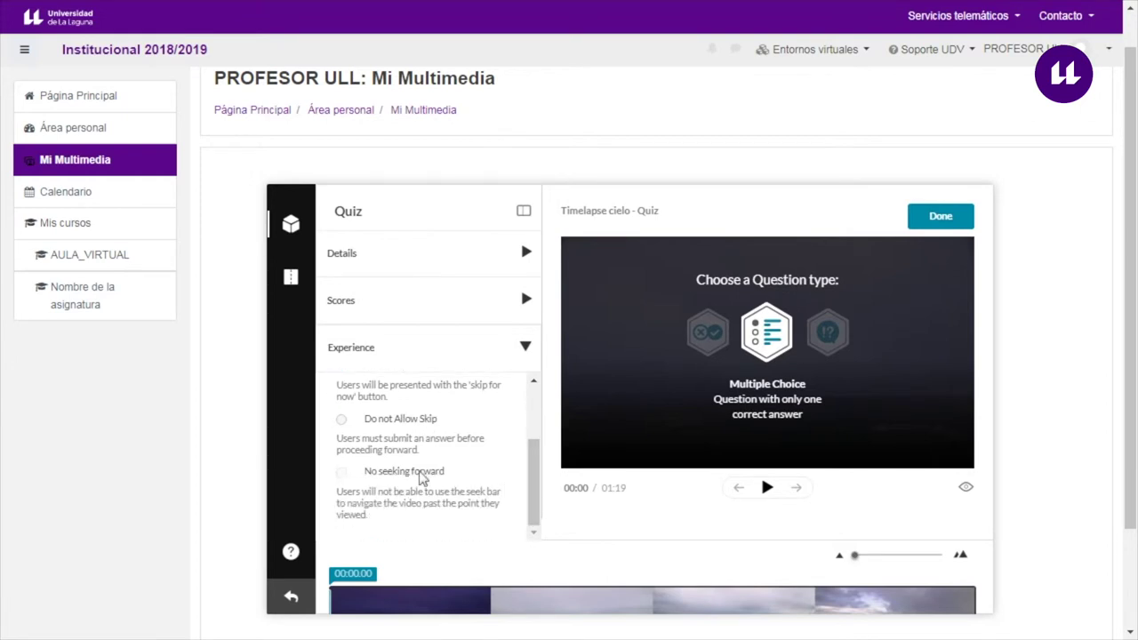
pyautogui.click(433, 356)
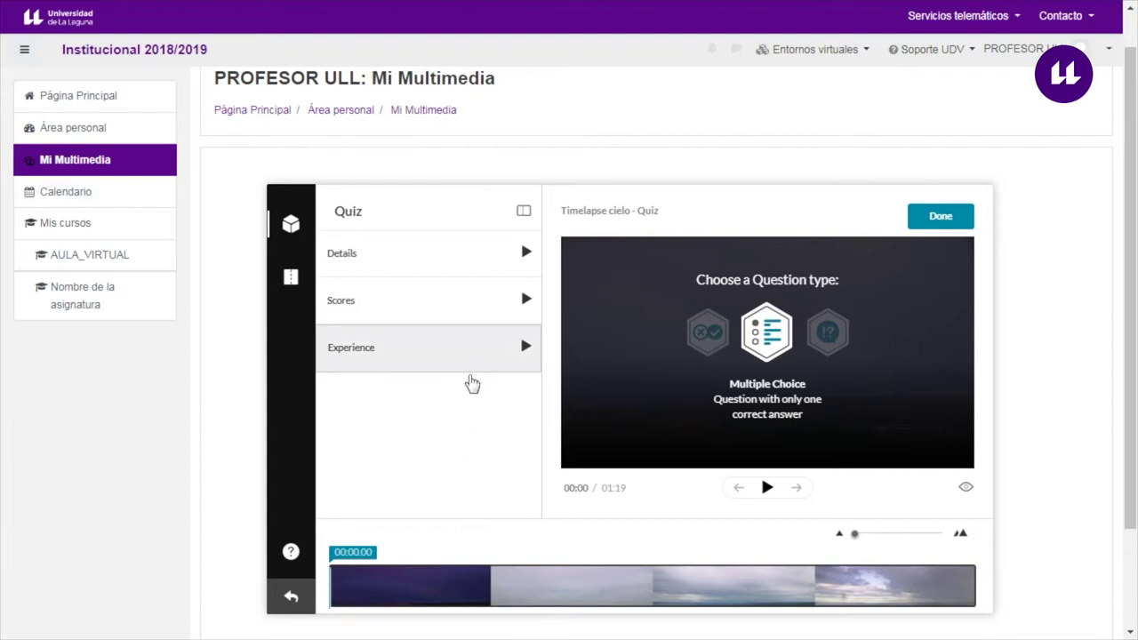
# Move the playhead through several timeline positions, ending at about 00:15.72.
pyautogui.scroll(-1, 472, 380)
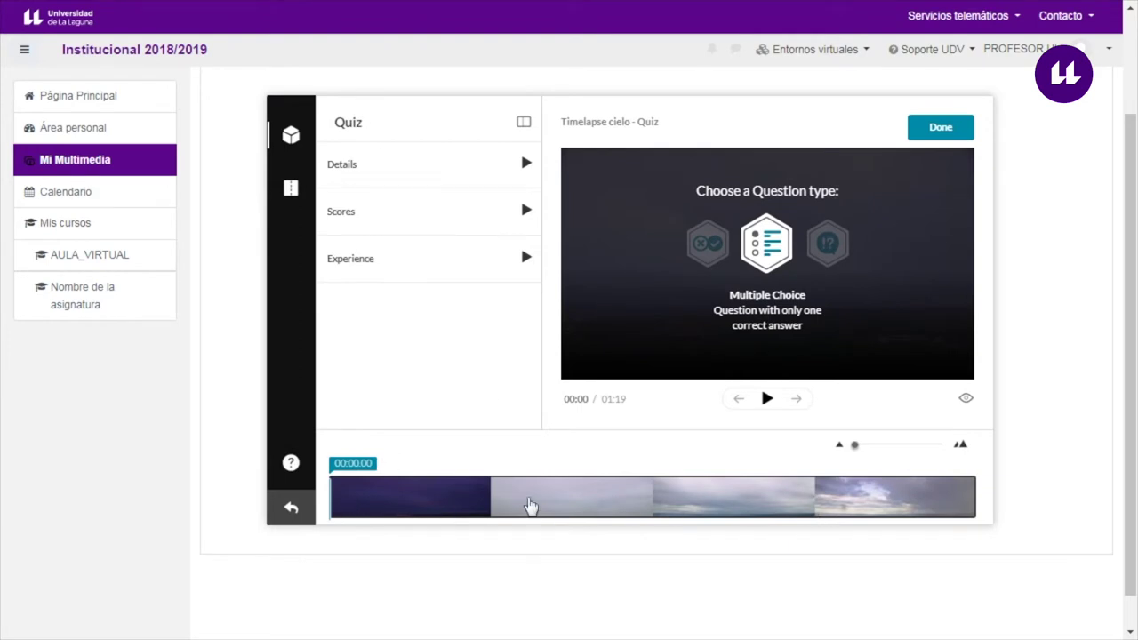
pyautogui.click(379, 506)
pyautogui.click(458, 507)
pyautogui.click(526, 508)
pyautogui.moveTo(611, 516); pyautogui.dragTo(406, 498)
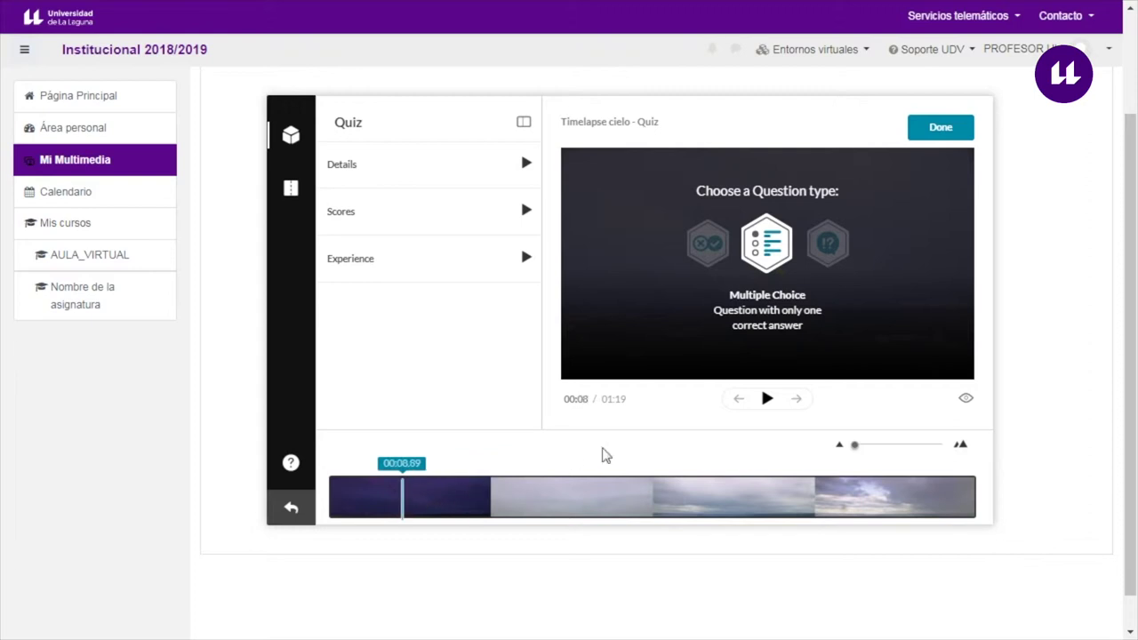
pyautogui.click(578, 398)
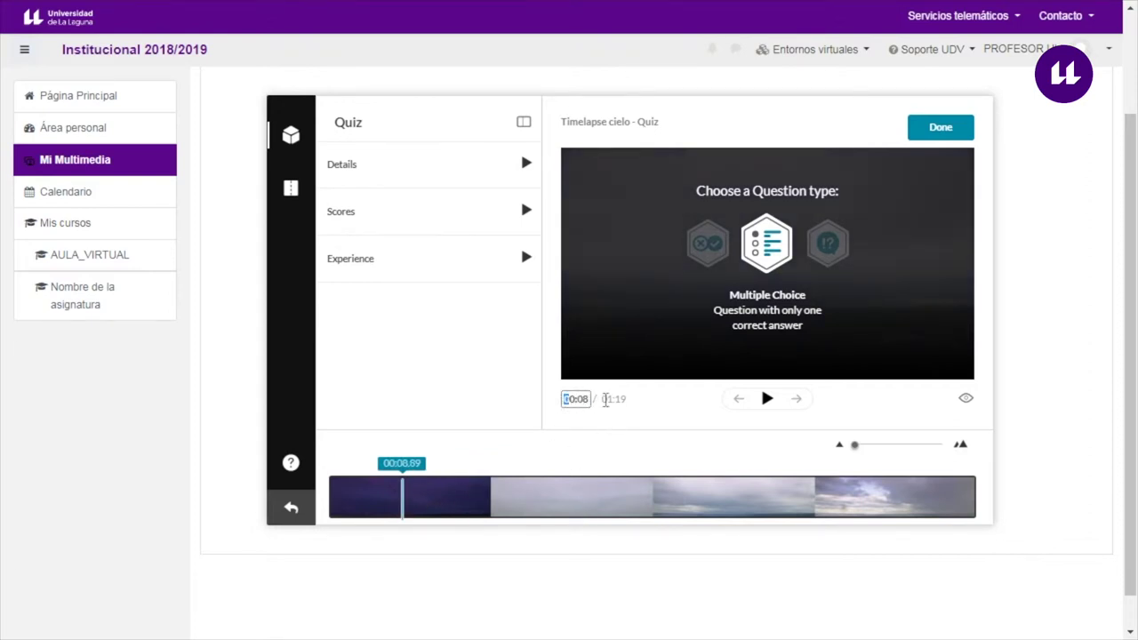
pyautogui.click(459, 494)
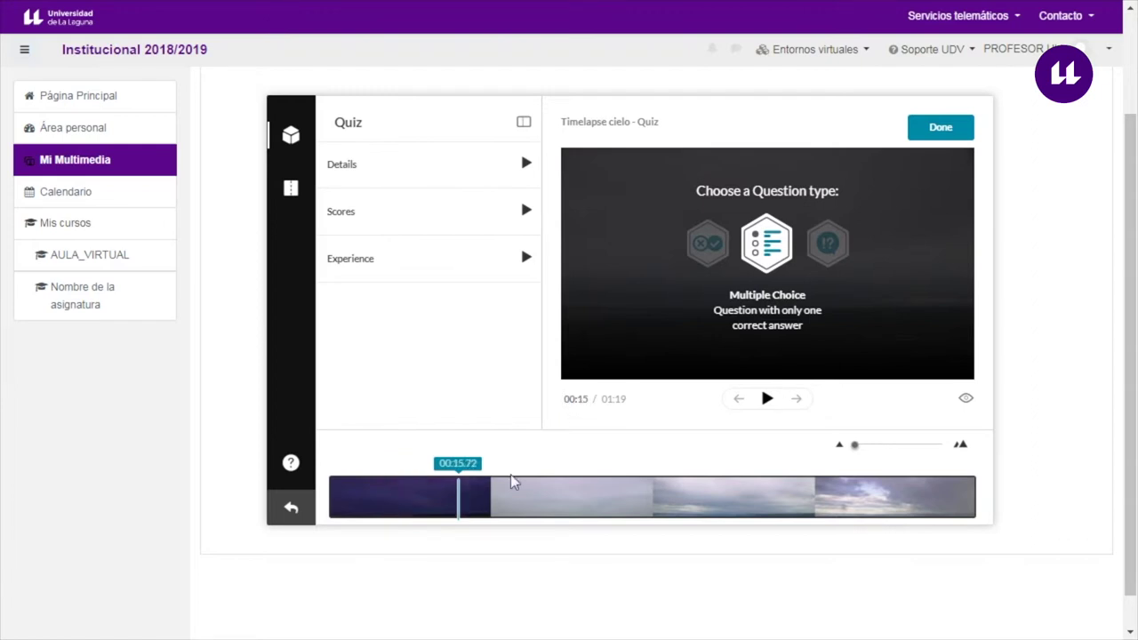
# Play and pause the video to advance the playhead to about 00:18.50.
pyautogui.scroll(1, 684, 440)
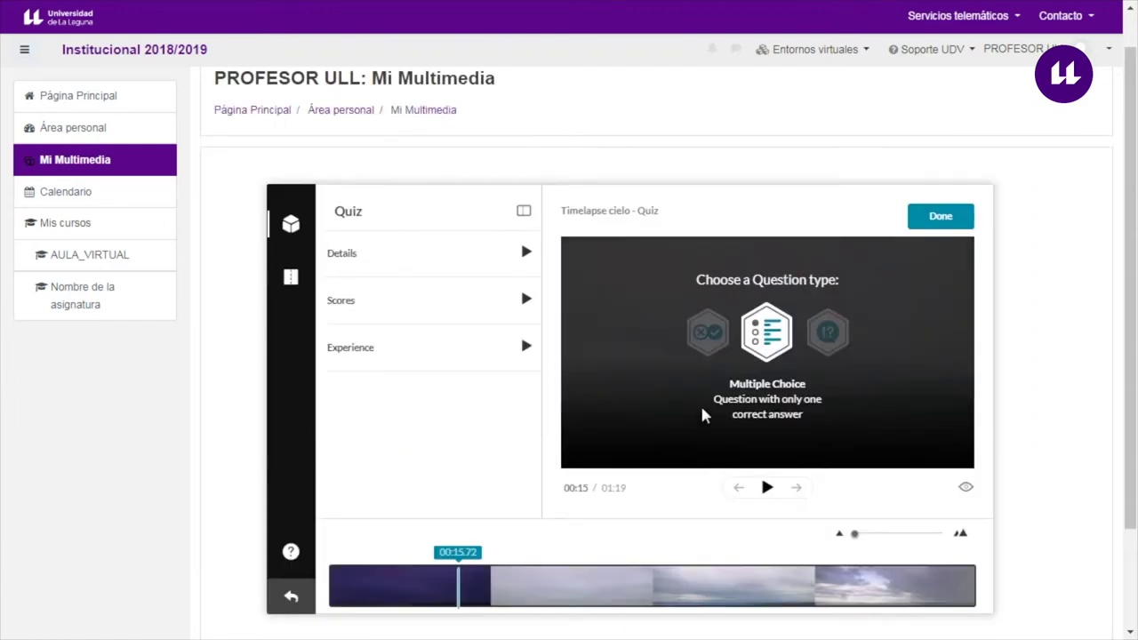
pyautogui.click(768, 492)
pyautogui.click(769, 494)
pyautogui.click(770, 494)
pyautogui.click(770, 494)
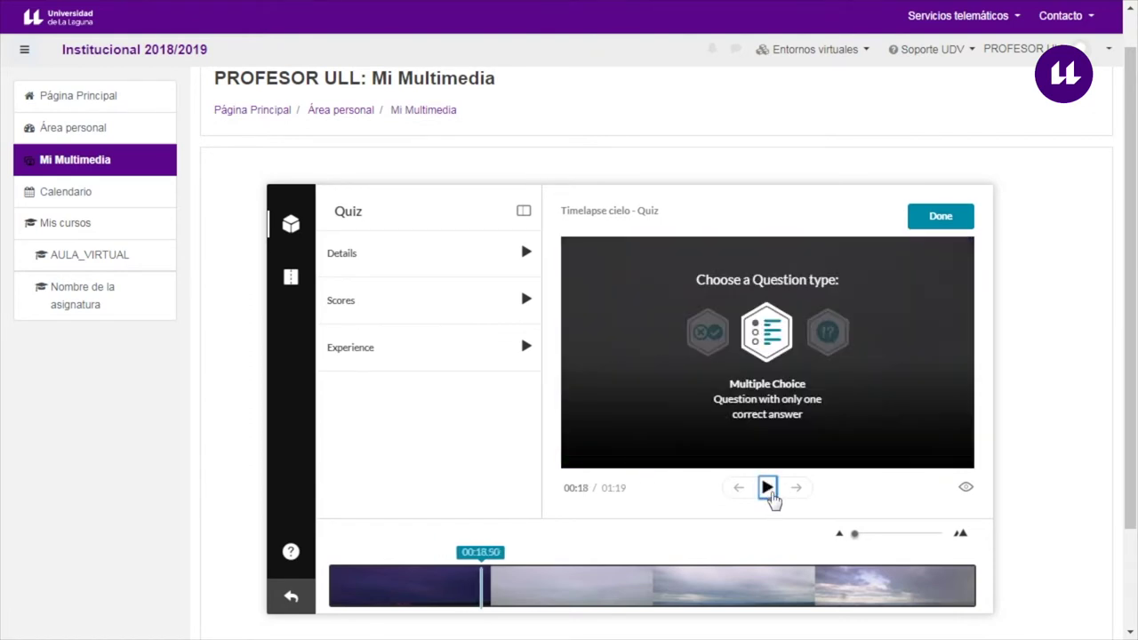
# Position the playhead at about 00:32.45 on the quiz timeline.
pyautogui.click(547, 589)
pyautogui.moveTo(578, 594)
pyautogui.mouseDown()
pyautogui.moveTo(660, 602)
pyautogui.moveTo(444, 592)
pyautogui.moveTo(589, 592)
pyautogui.mouseUp()
pyautogui.click(769, 492)
pyautogui.click(766, 488)
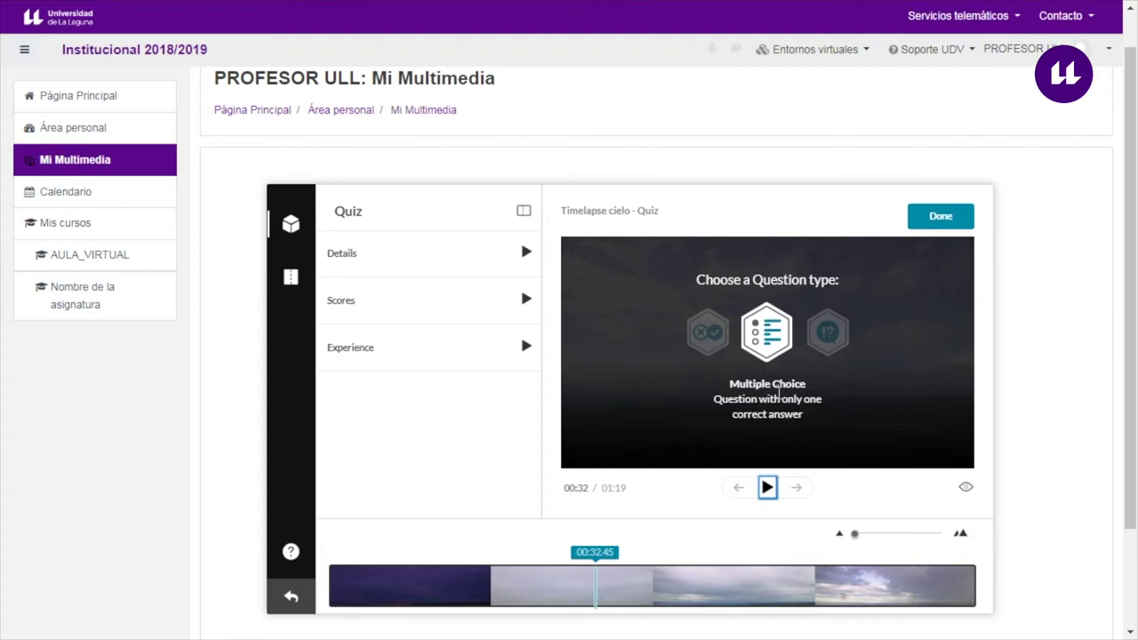
# Browse the Multiple Choice, Reflection Point and True/False question types and read their descriptions.
pyautogui.doubleClick(753, 390)
pyautogui.click(849, 345)
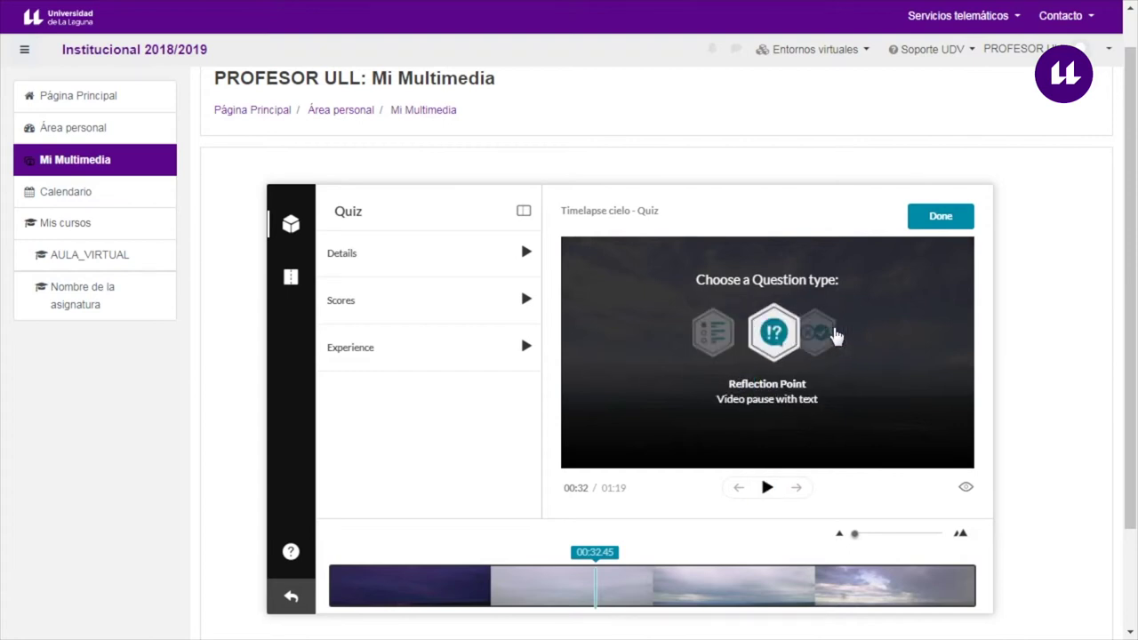
pyautogui.moveTo(727, 388); pyautogui.dragTo(803, 380)
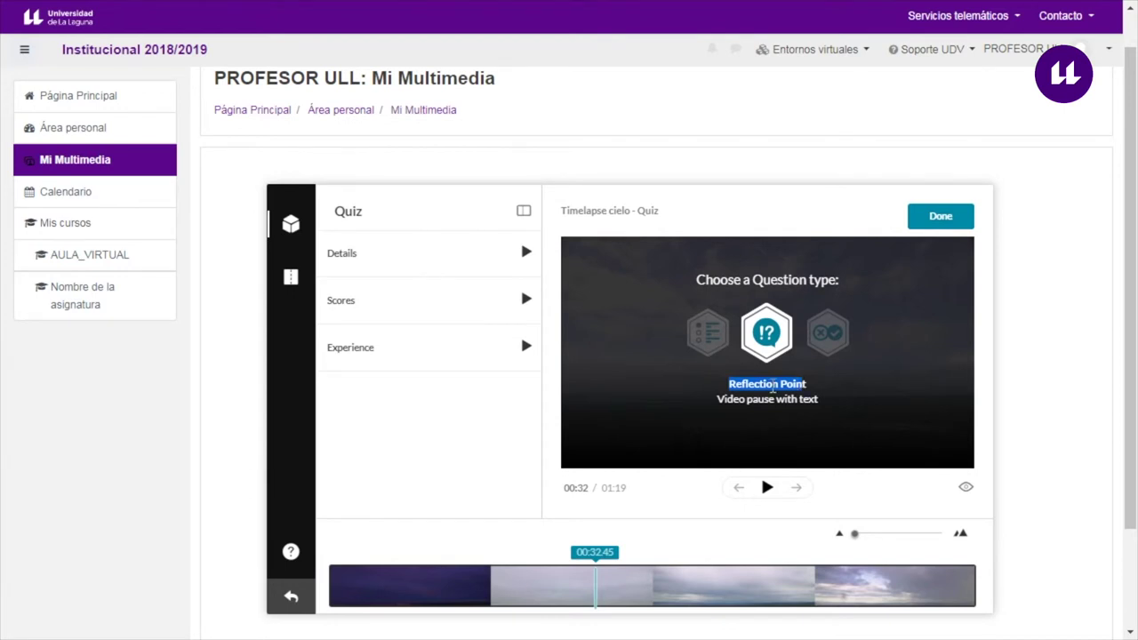
pyautogui.moveTo(724, 406); pyautogui.dragTo(816, 401)
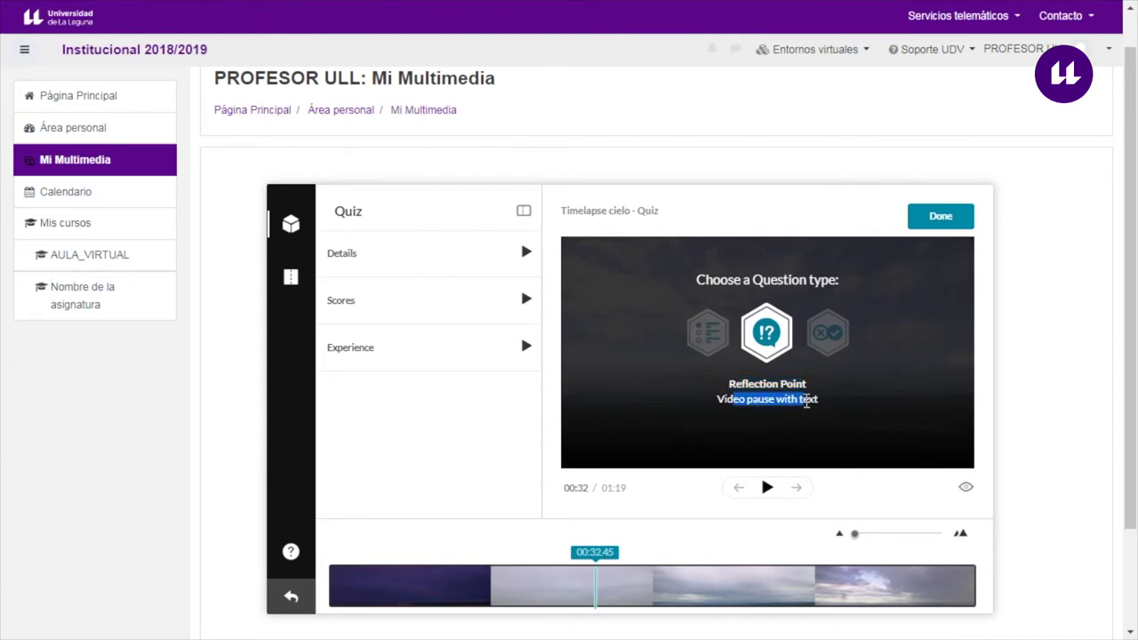
pyautogui.click(827, 334)
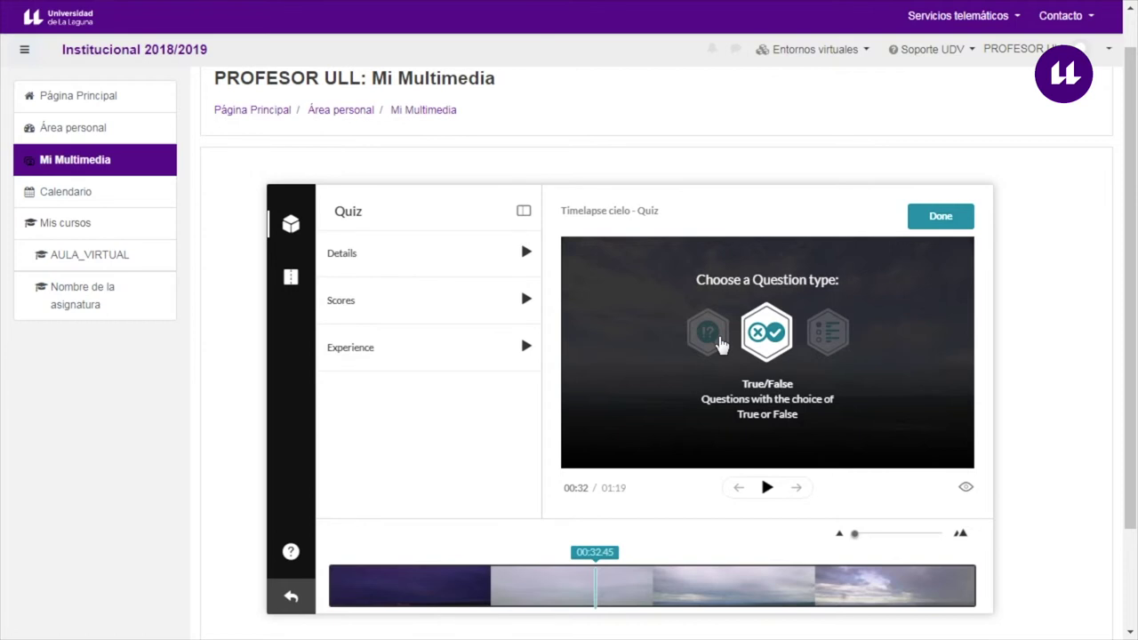
pyautogui.click(832, 336)
pyautogui.click(828, 339)
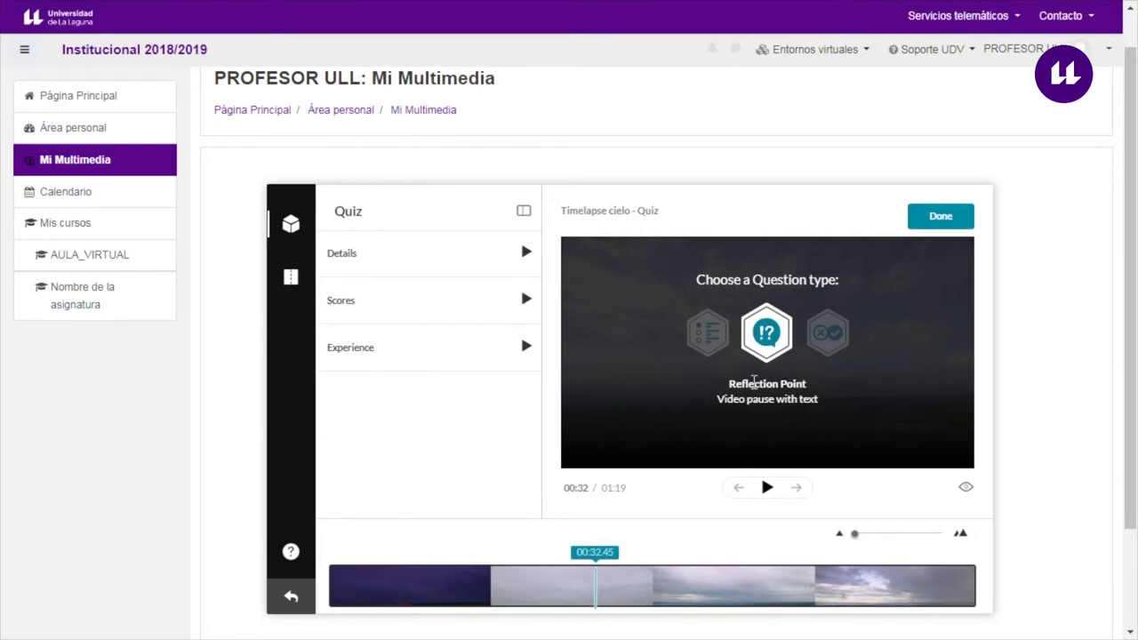
# Add a Multiple Choice question at the 00:32 playhead position.
pyautogui.click(717, 335)
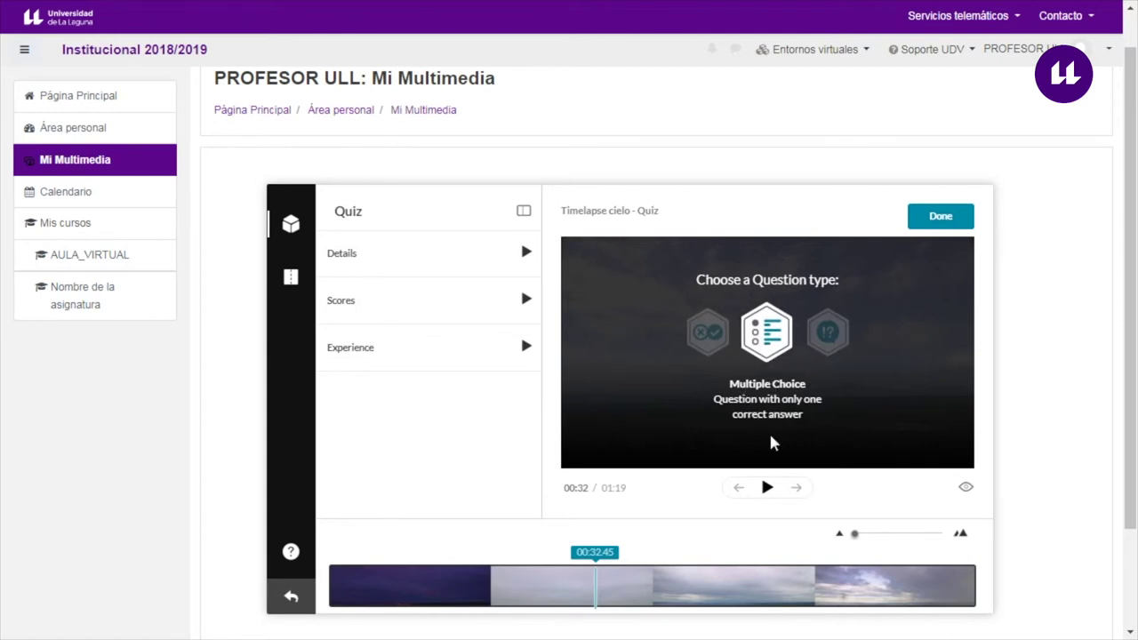
pyautogui.click(825, 343)
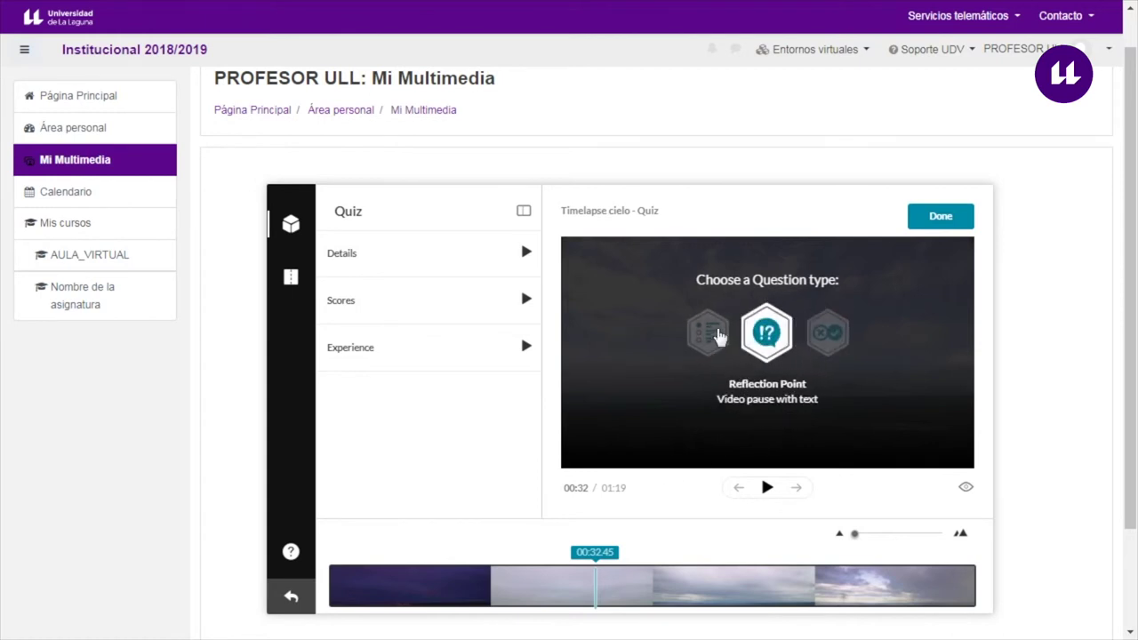
pyautogui.click(718, 337)
pyautogui.click(769, 341)
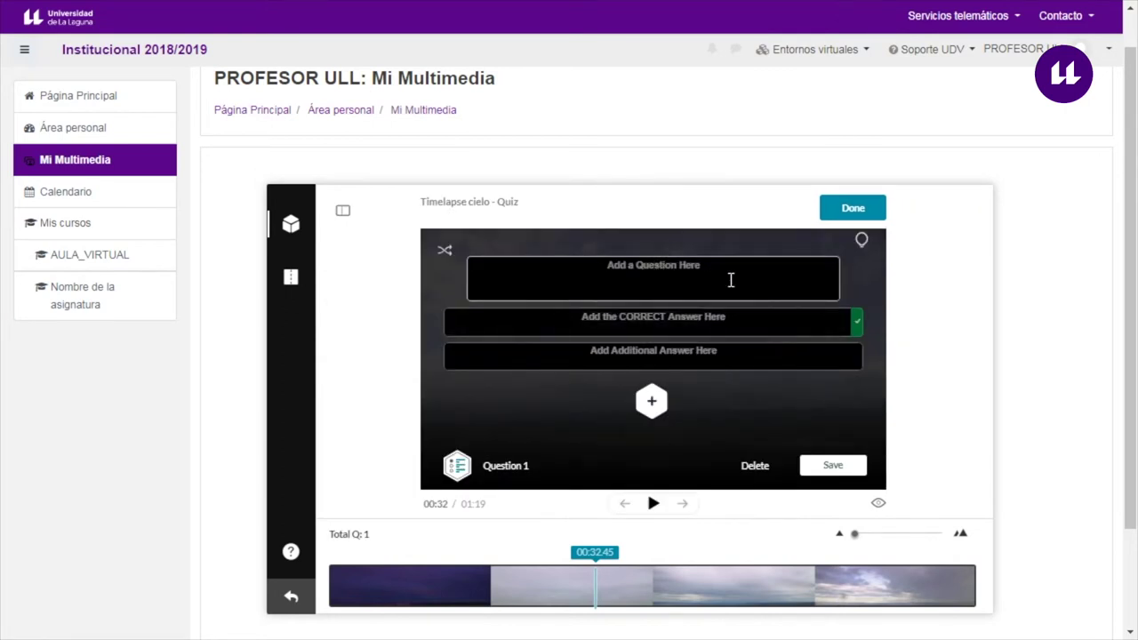
# Enter "Indica que software es libre de entre los siguientes" as the Multiple Choice question text.
pyautogui.write('¿')
pyautogui.press('BackSpace')
pyautogui.press('BackSpace')
pyautogui.press('BackSpace')
pyautogui.write('Indica que ')
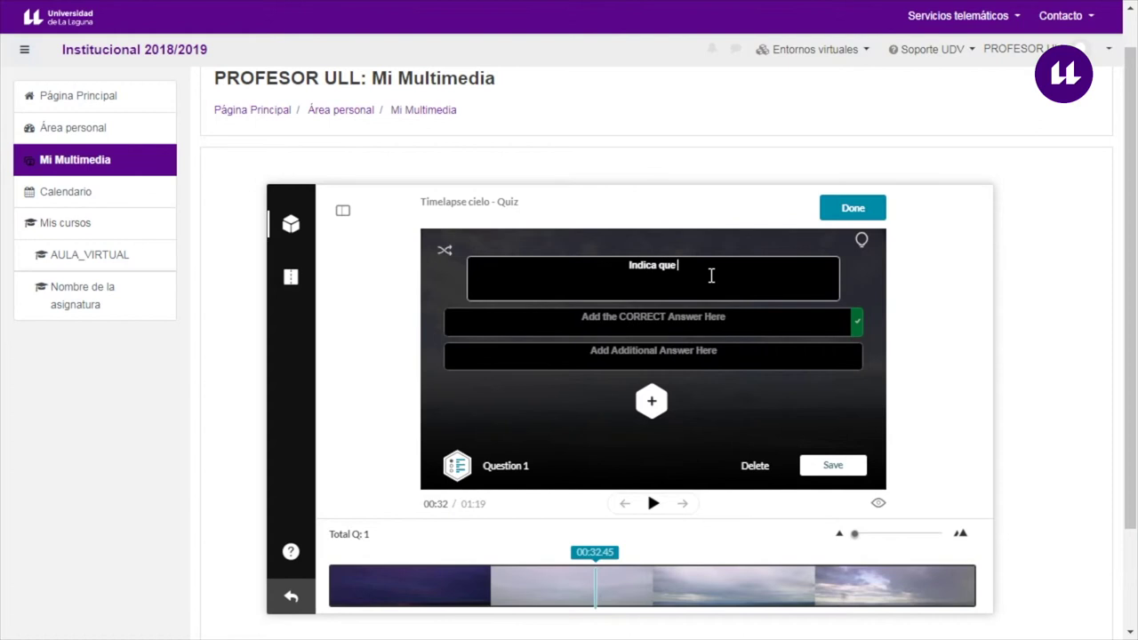
pyautogui.write('software es libre de entre los siguientes')
pyautogui.press('Tab')
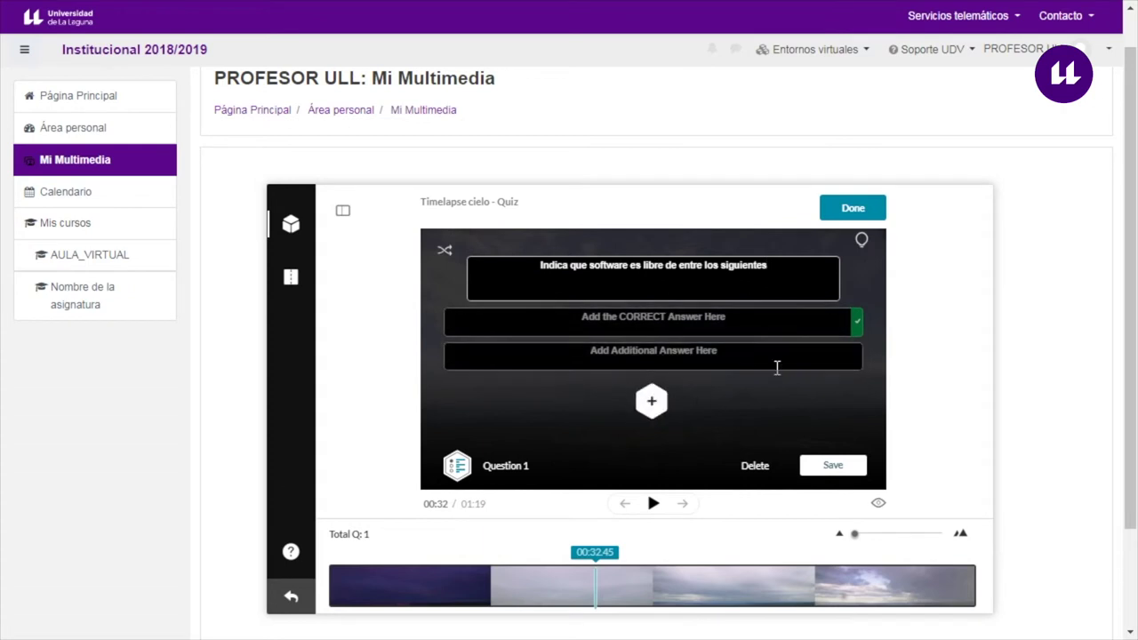
# Add two more answer slots to the question and enter "Moodle" as the correct answer.
pyautogui.click(652, 400)
pyautogui.click(651, 436)
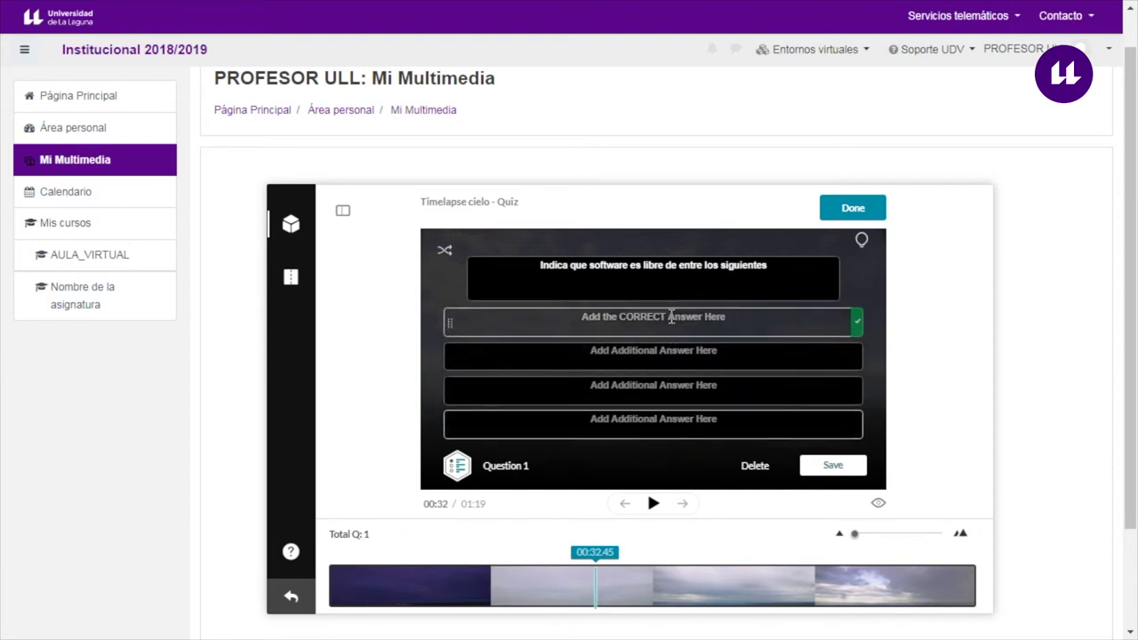
pyautogui.click(752, 319)
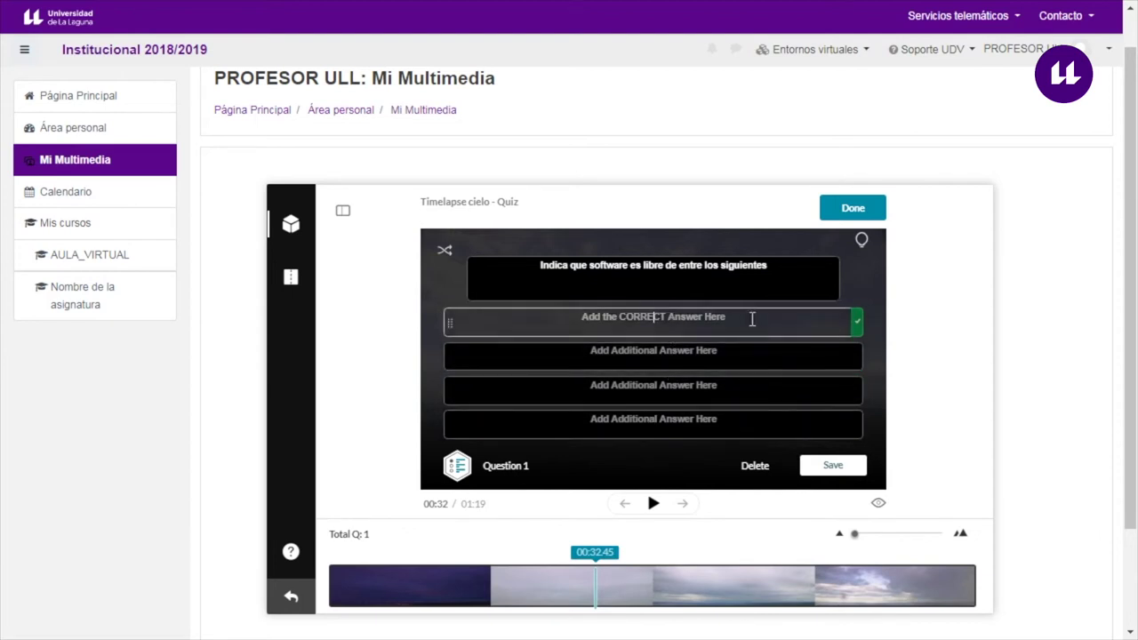
pyautogui.write('Moodle')
pyautogui.press('Tab')
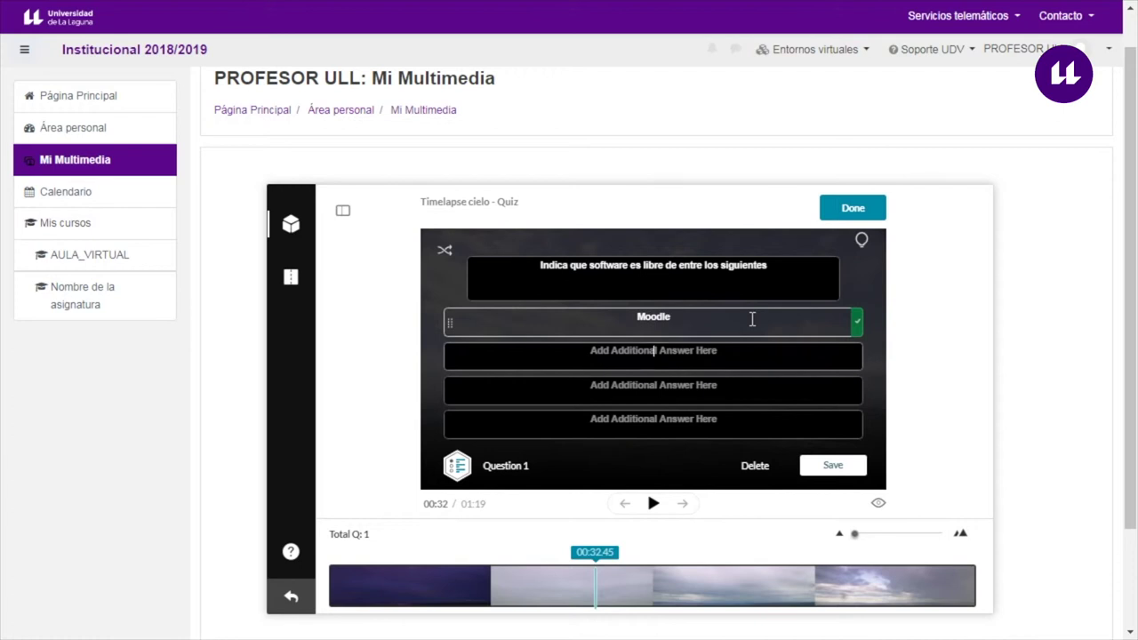
# Fill the three additional answers with "Office", "Corel Draw" and "ULL.EDU.ES".
pyautogui.write('Office')
pyautogui.press('Tab')
pyautogui.write('Corel ')
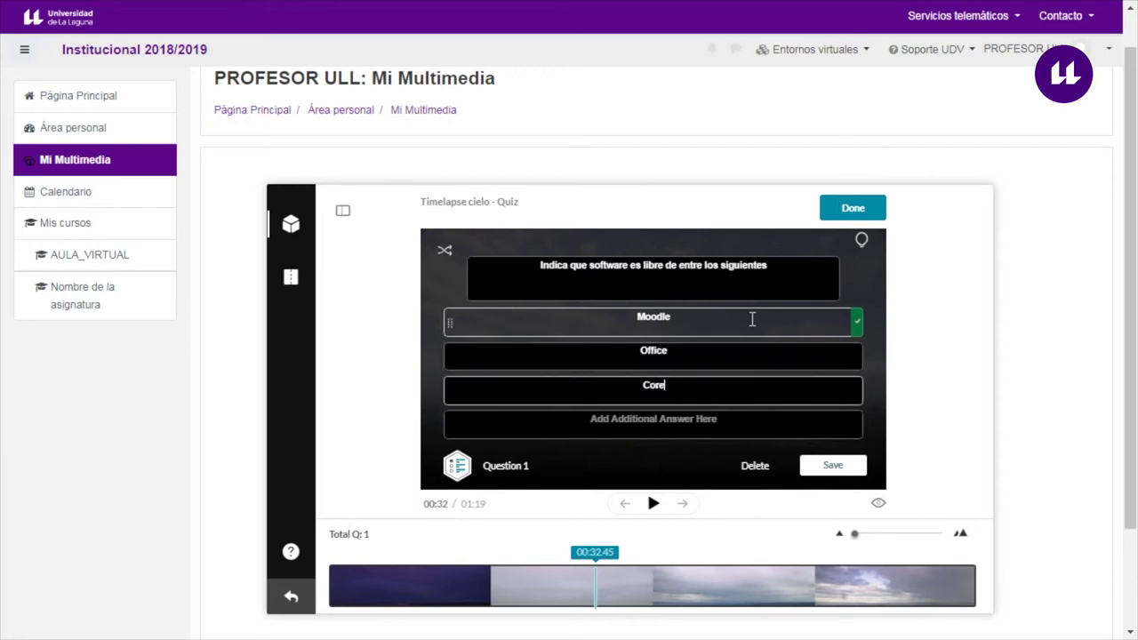
pyautogui.write('Draw')
pyautogui.press('Tab')
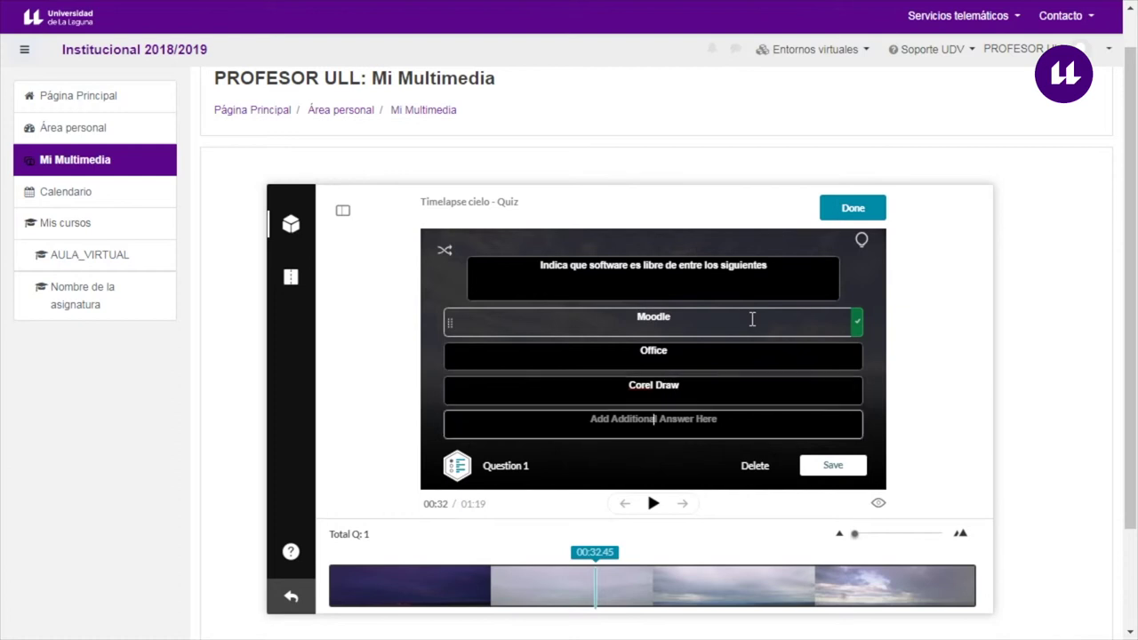
pyautogui.write('ULL')
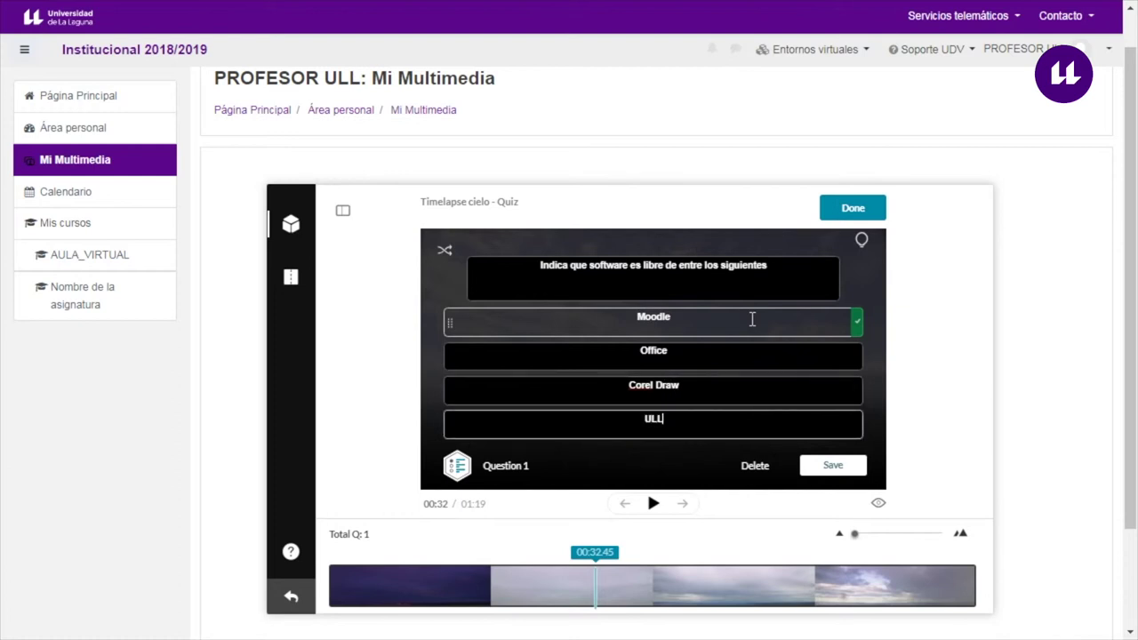
pyautogui.write('.EDU.ES')
pyautogui.click(852, 324)
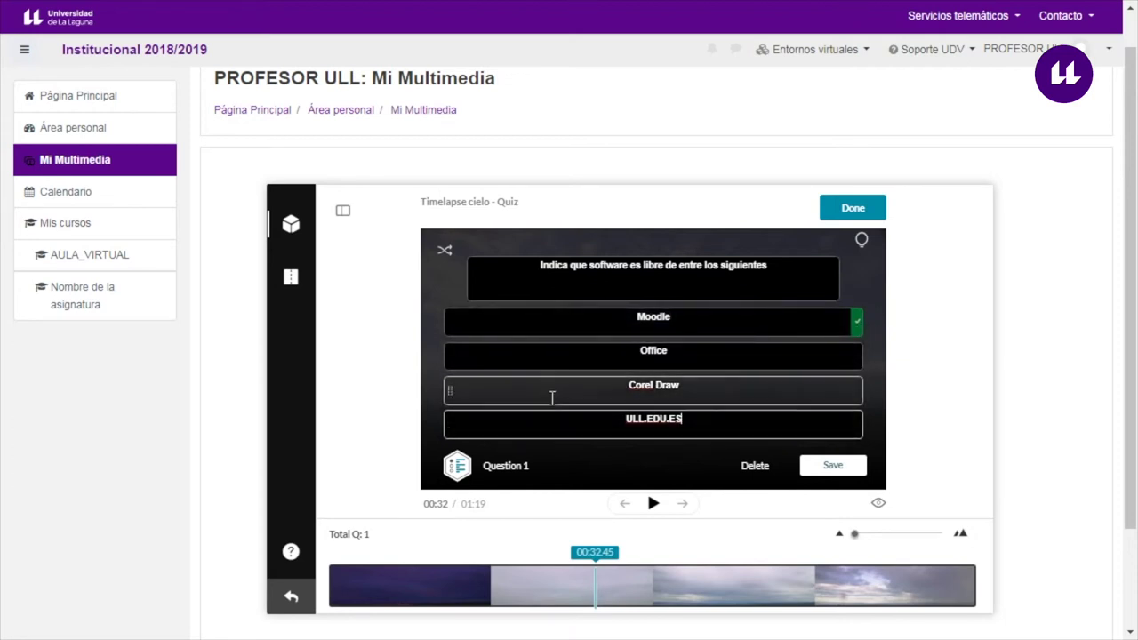
# Reorder the answers to Office, Corel Draw, ULL.EDU.ES and Moodle, and save the Multiple Choice question.
pyautogui.moveTo(447, 323)
pyautogui.mouseDown()
pyautogui.moveTo(446, 384)
pyautogui.moveTo(446, 341)
pyautogui.mouseUp()
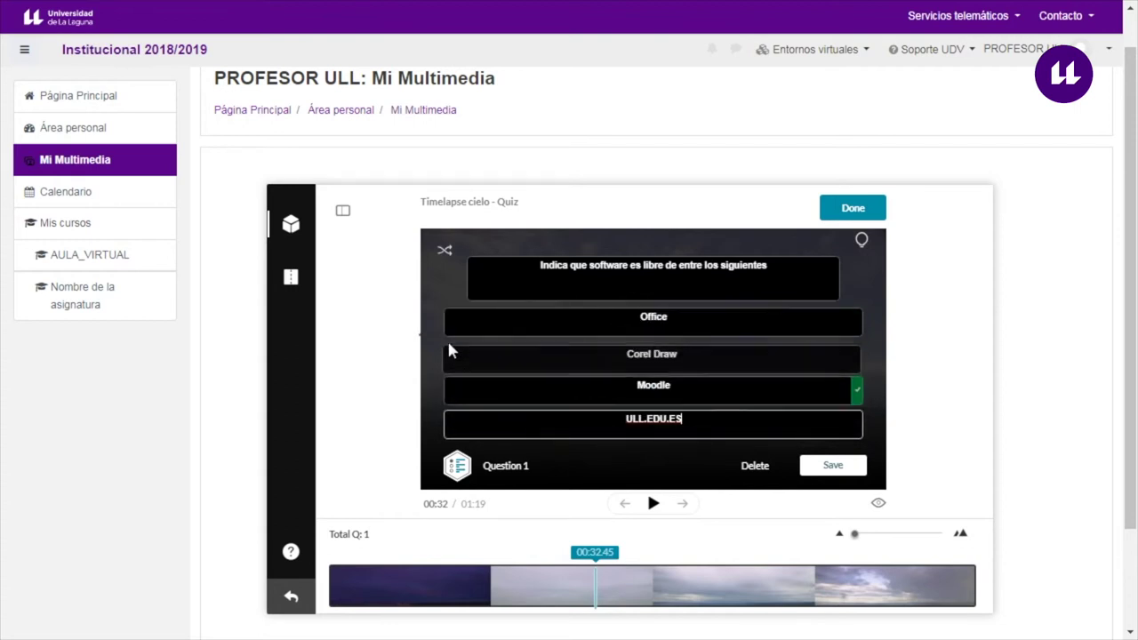
pyautogui.moveTo(449, 430); pyautogui.dragTo(450, 376)
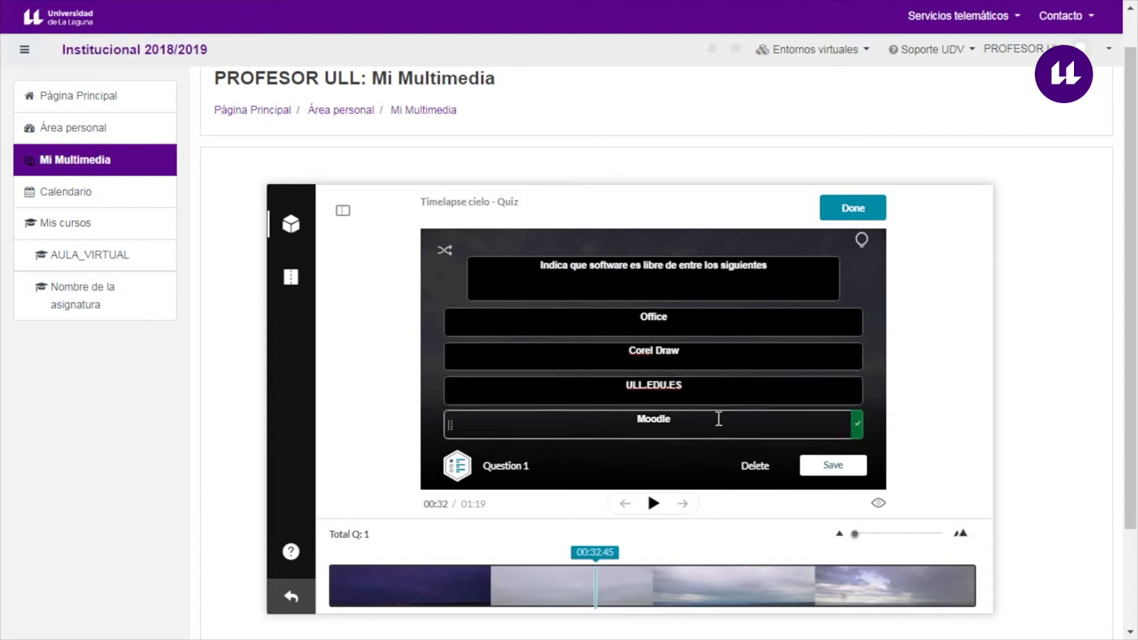
pyautogui.click(833, 469)
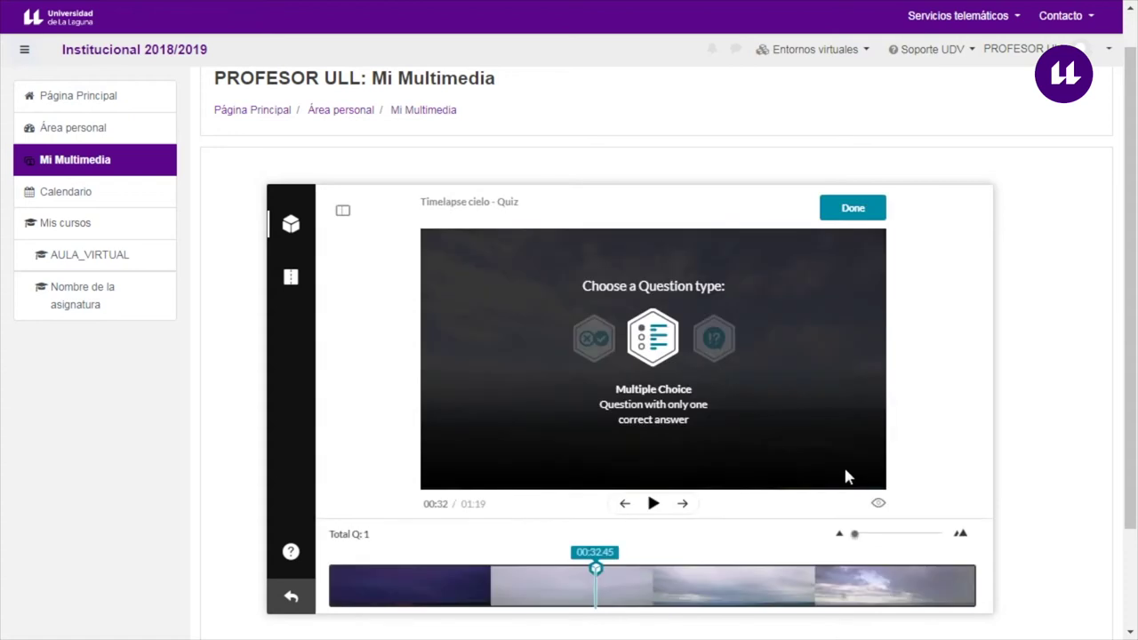
# Play the video, jump to the early part of the timeline and pause at about 00:13.57.
pyautogui.click(653, 504)
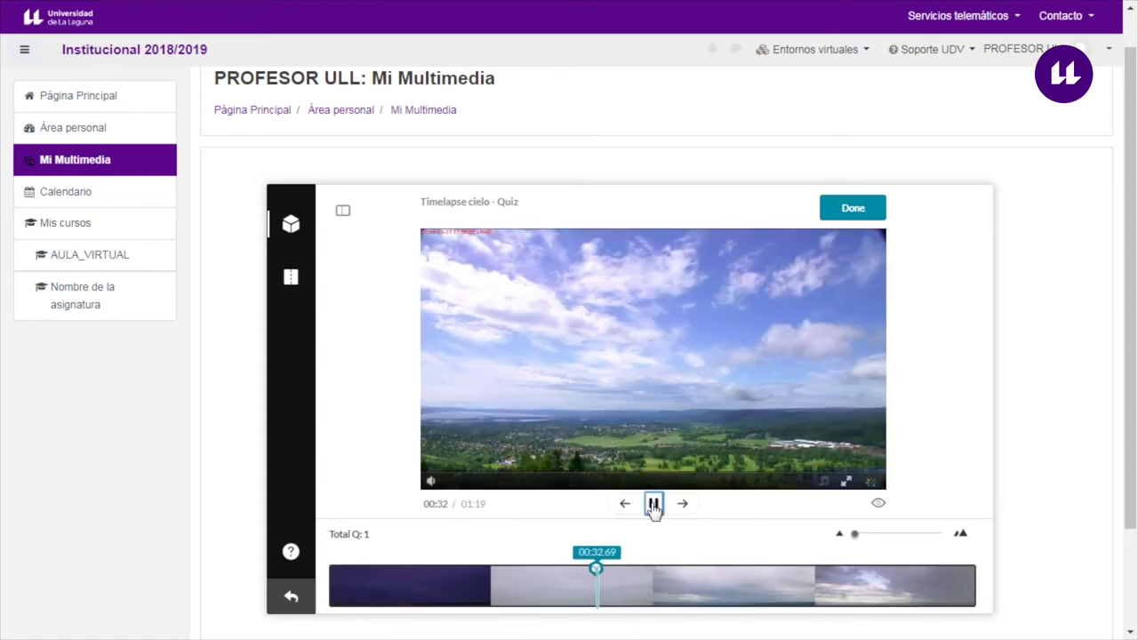
pyautogui.moveTo(595, 573)
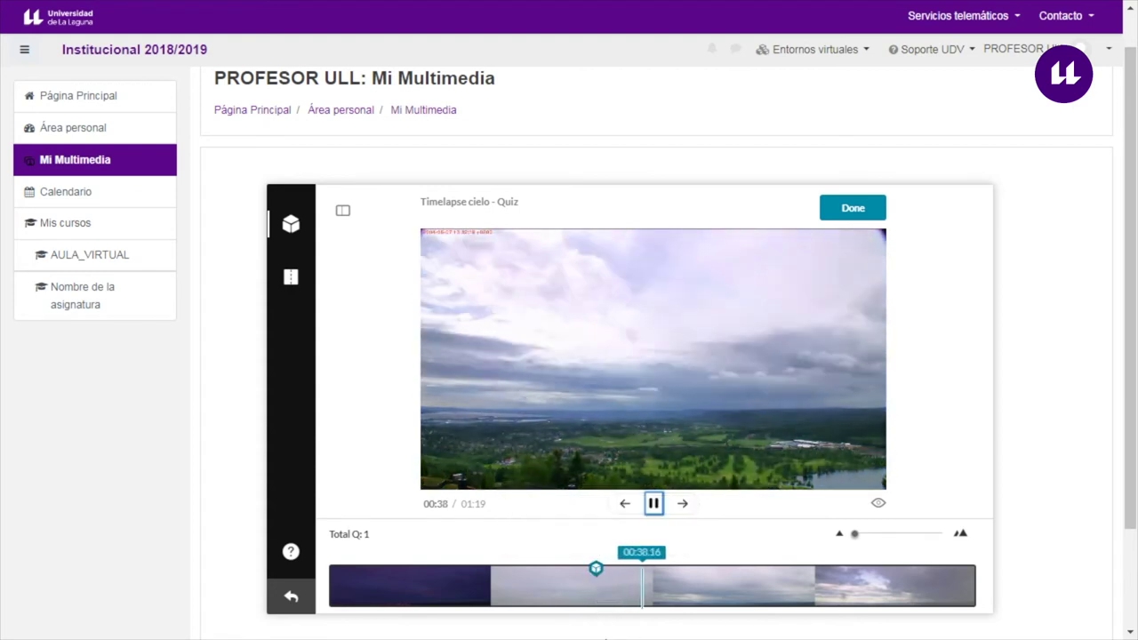
pyautogui.click(734, 588)
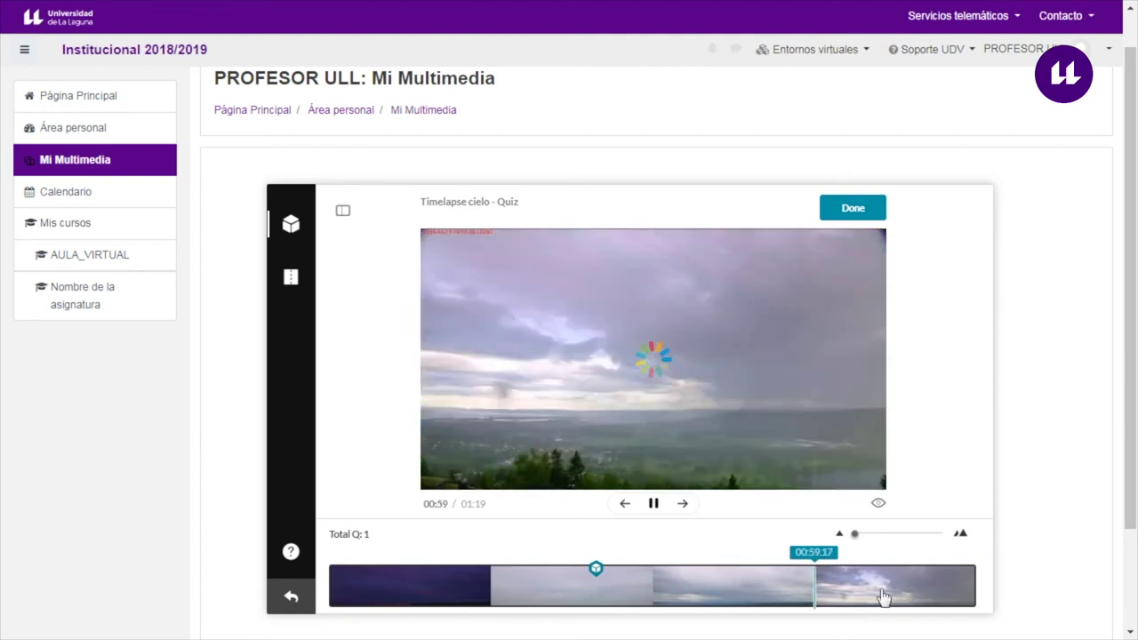
pyautogui.click(403, 584)
pyautogui.moveTo(403, 584); pyautogui.dragTo(712, 587)
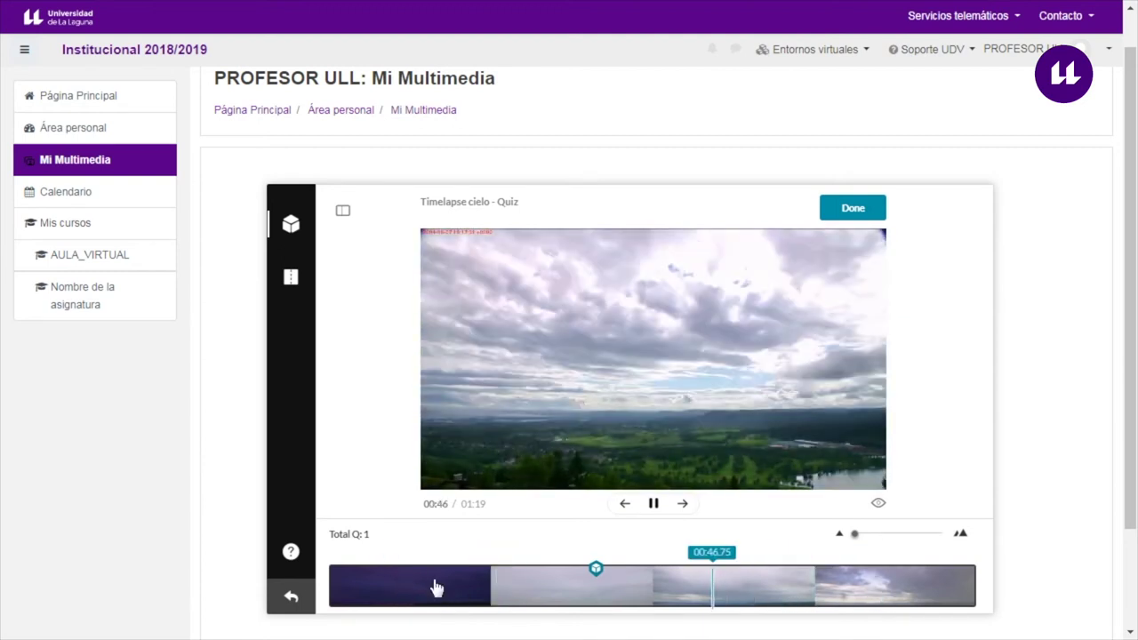
pyautogui.click(438, 587)
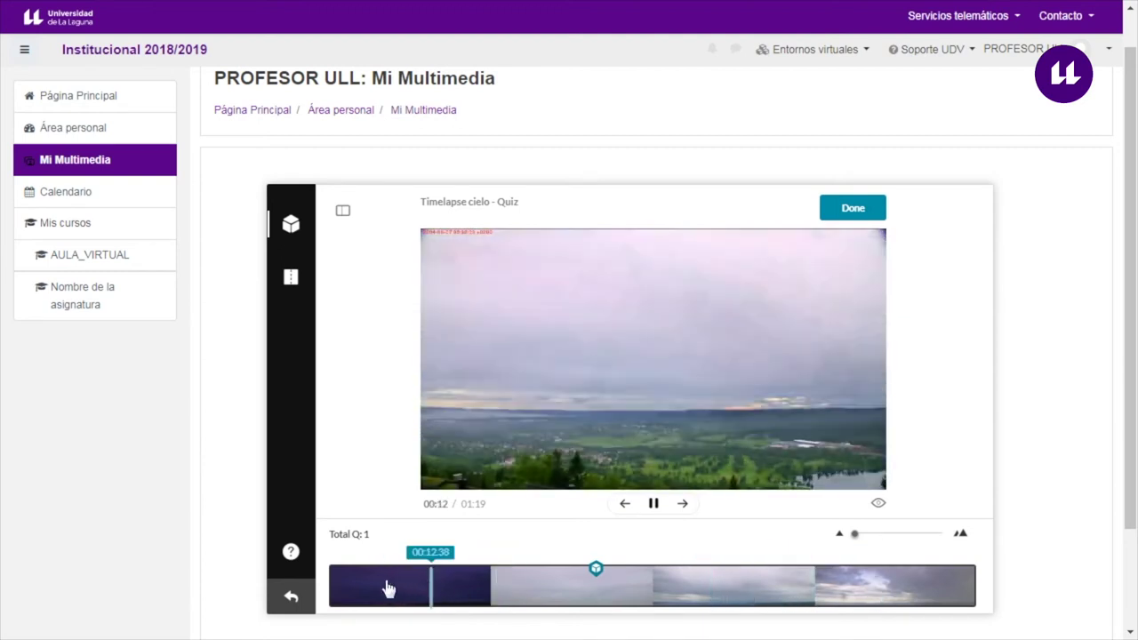
pyautogui.click(654, 503)
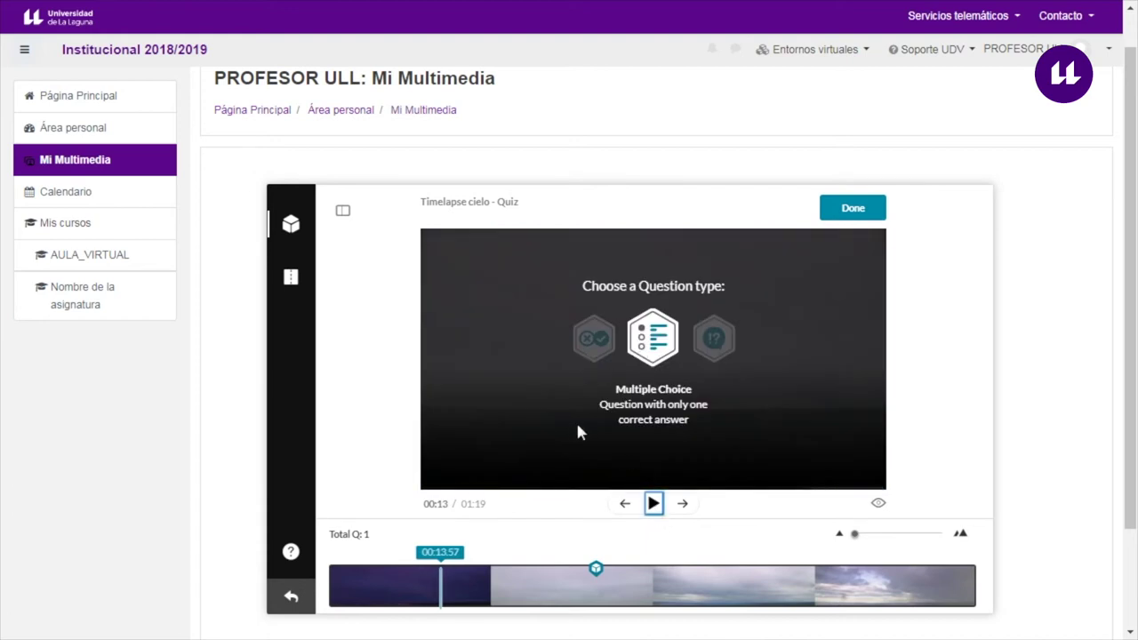
# Add a True/False question at the playhead with the text "¿Es moodle software libre?".
pyautogui.click(595, 339)
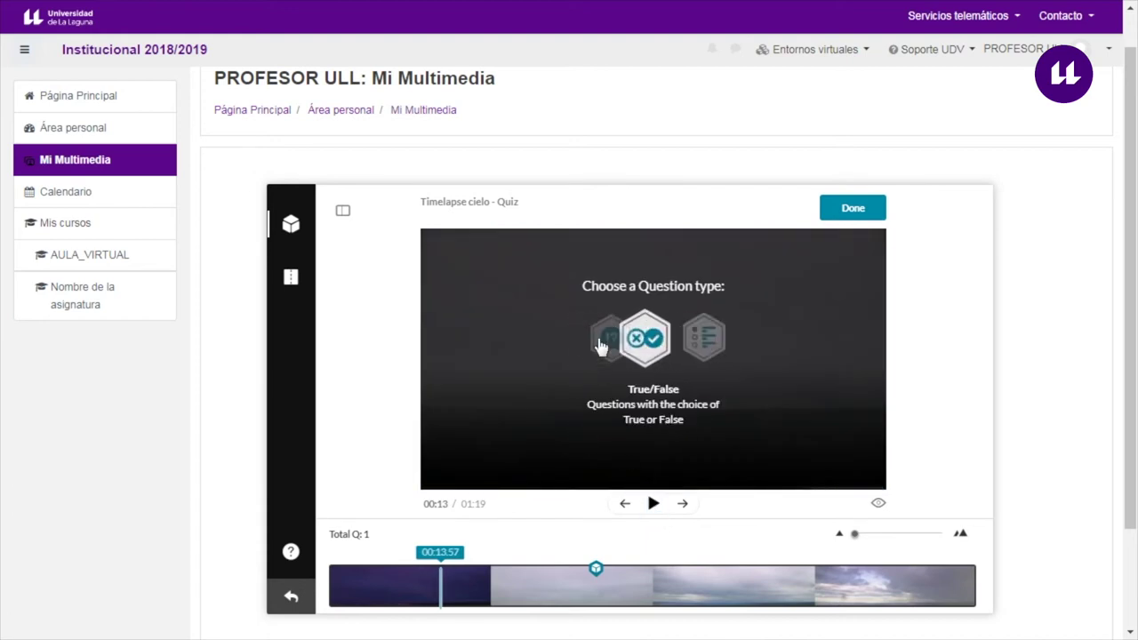
pyautogui.click(658, 339)
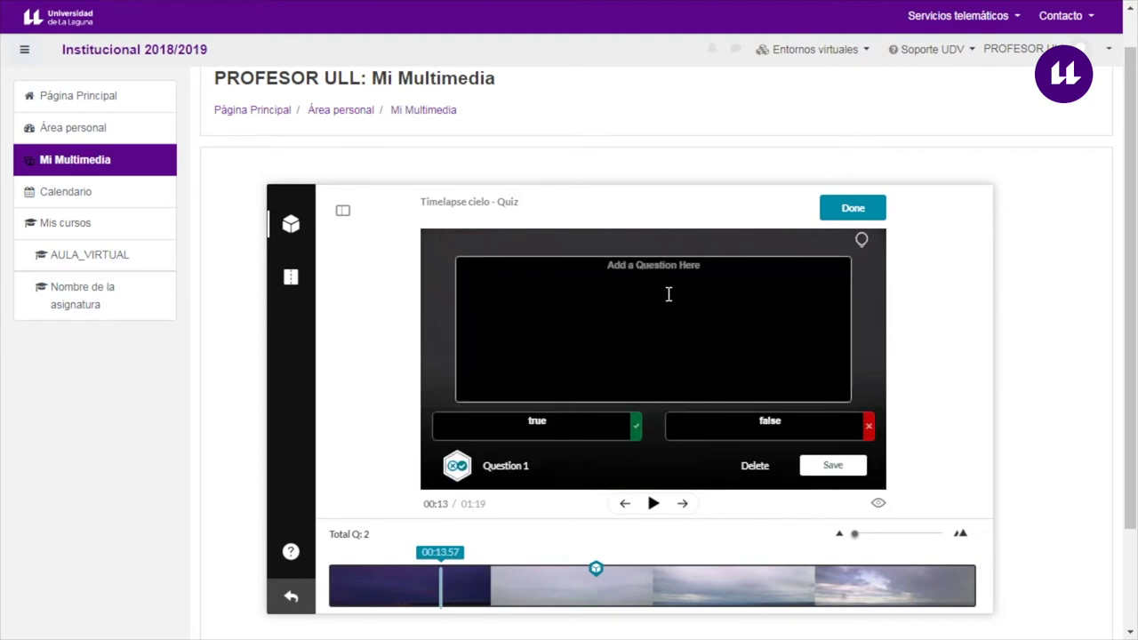
pyautogui.write('¿Es moodle software libnre')
pyautogui.press('BackSpace')
pyautogui.press('BackSpace')
pyautogui.press('BackSpace')
pyautogui.press('BackSpace')
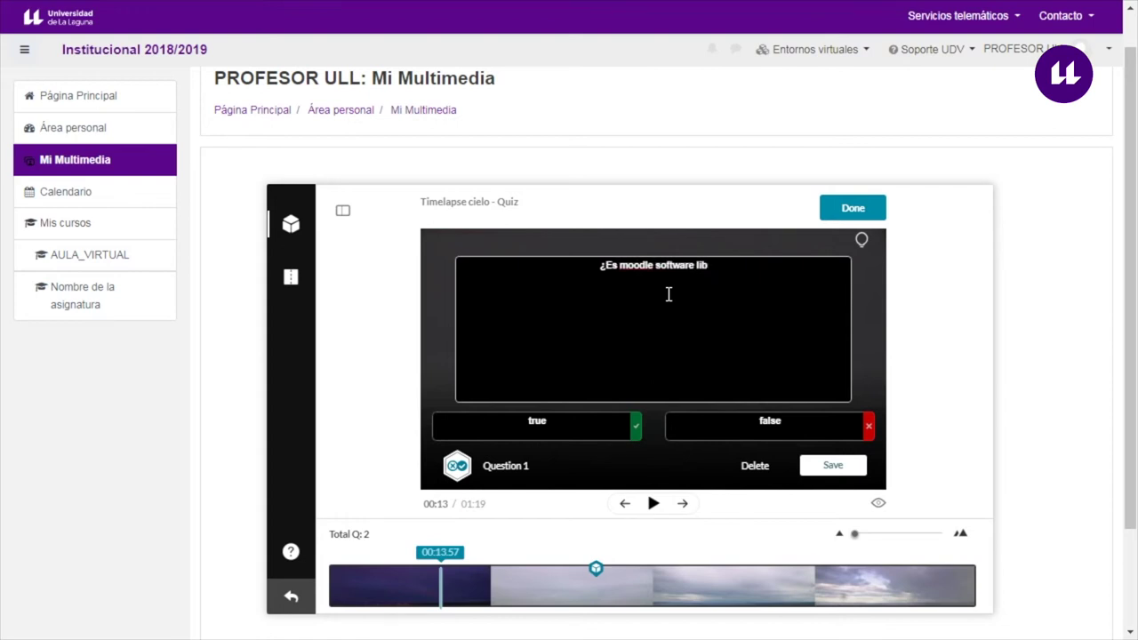
pyautogui.write('bre?')
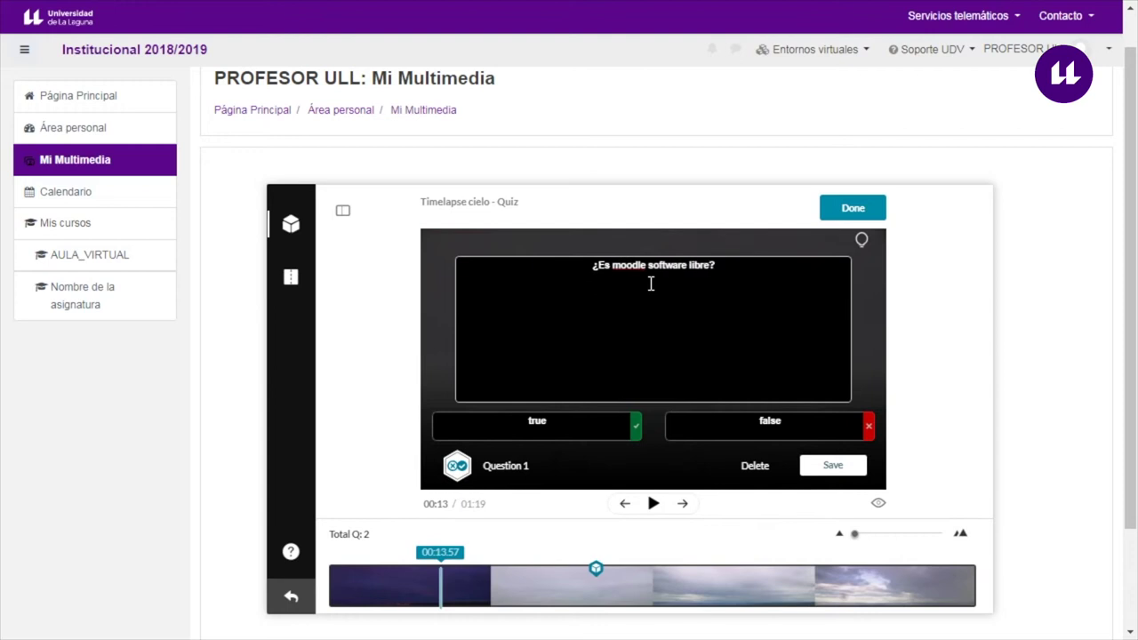
# Relabel the true and false options as "Verdadero" and "Falso", and save the True/False question.
pyautogui.click(545, 421)
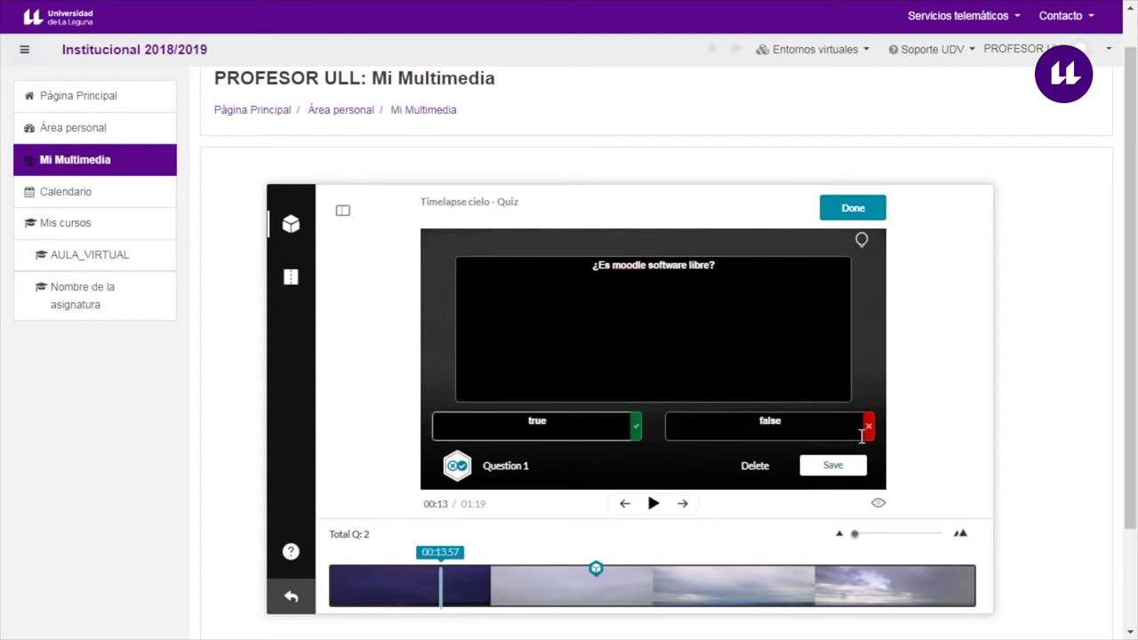
pyautogui.moveTo(564, 420); pyautogui.dragTo(506, 419)
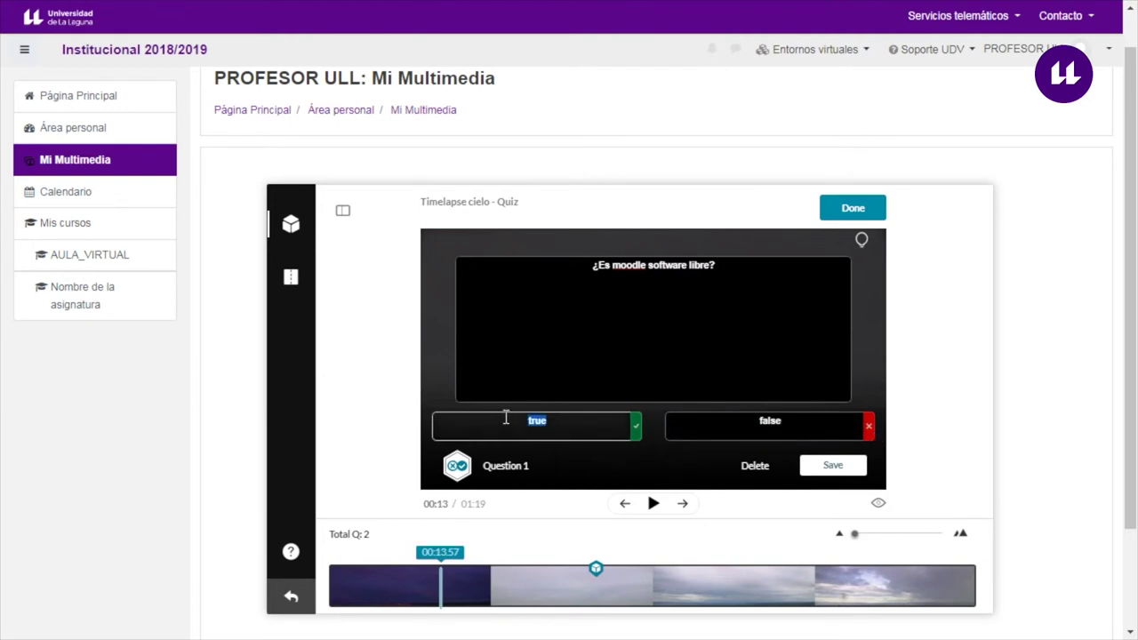
pyautogui.write('Verdadero')
pyautogui.doubleClick(777, 421)
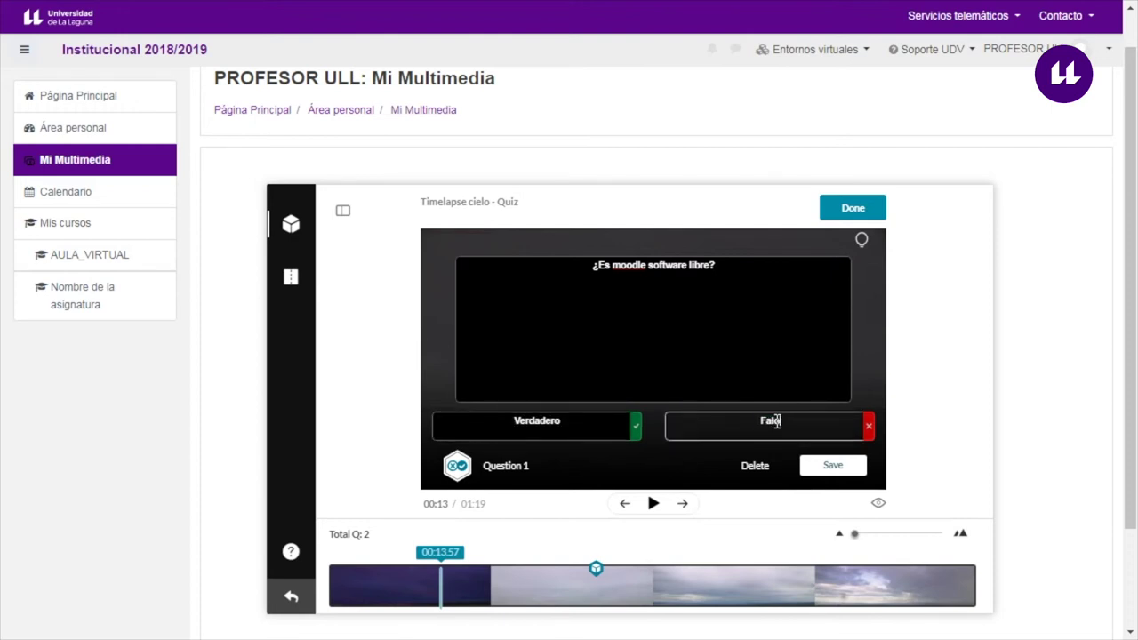
pyautogui.write('Falso')
pyautogui.click(833, 465)
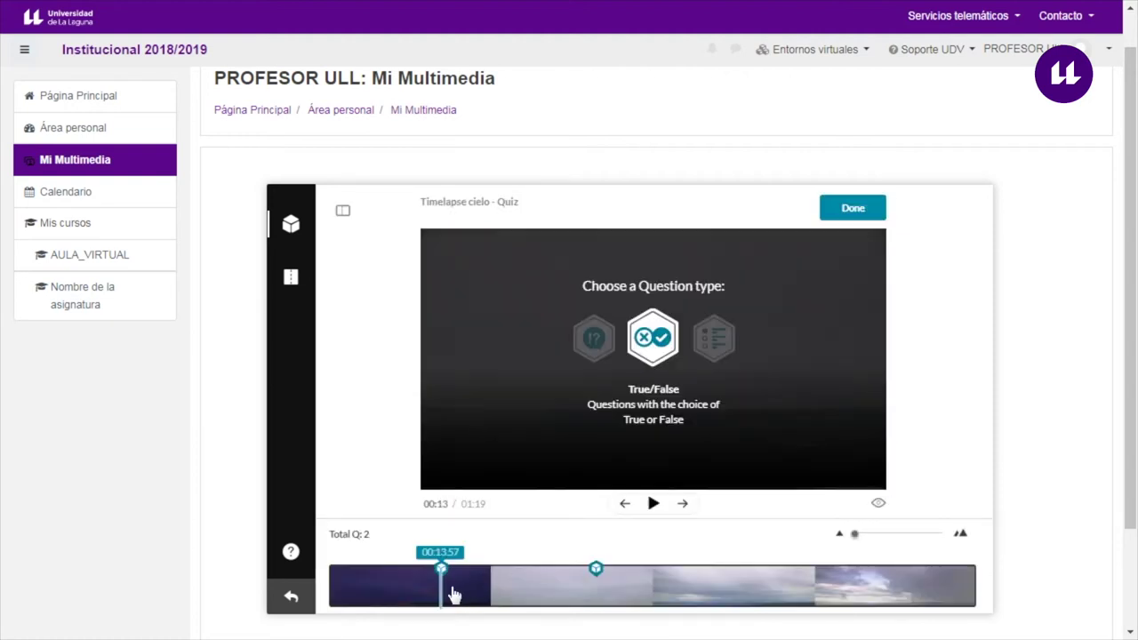
# Scrub the timeline to about 00:44.04, and open the saved Multiple Choice question at 00:32 to review it.
pyautogui.click(506, 587)
pyautogui.moveTo(551, 605); pyautogui.dragTo(691, 608)
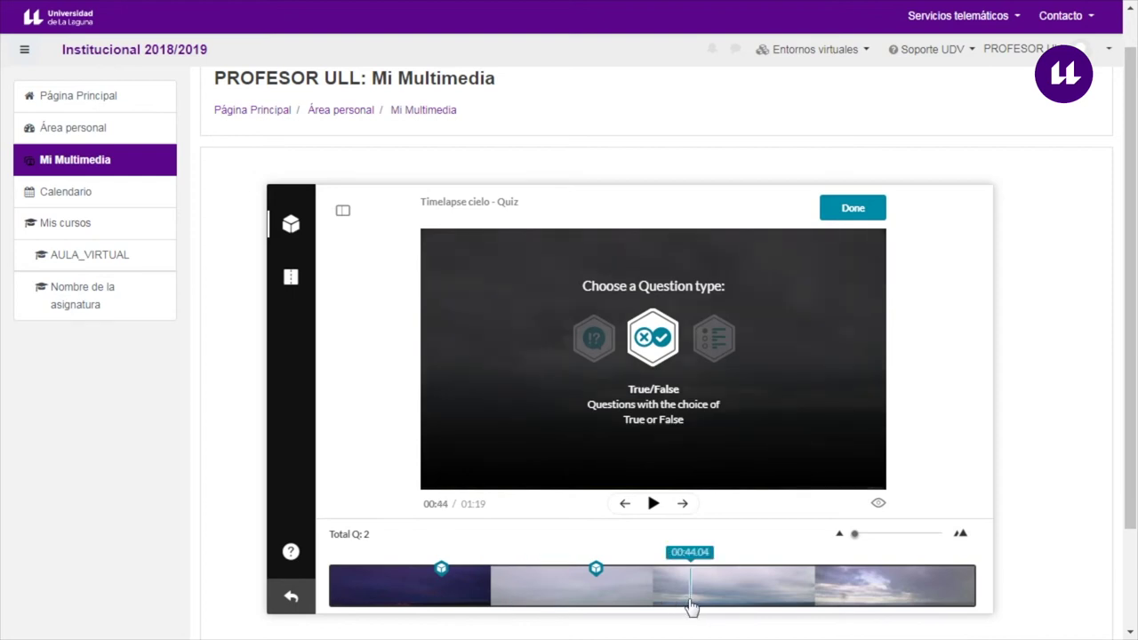
pyautogui.click(653, 503)
pyautogui.click(596, 574)
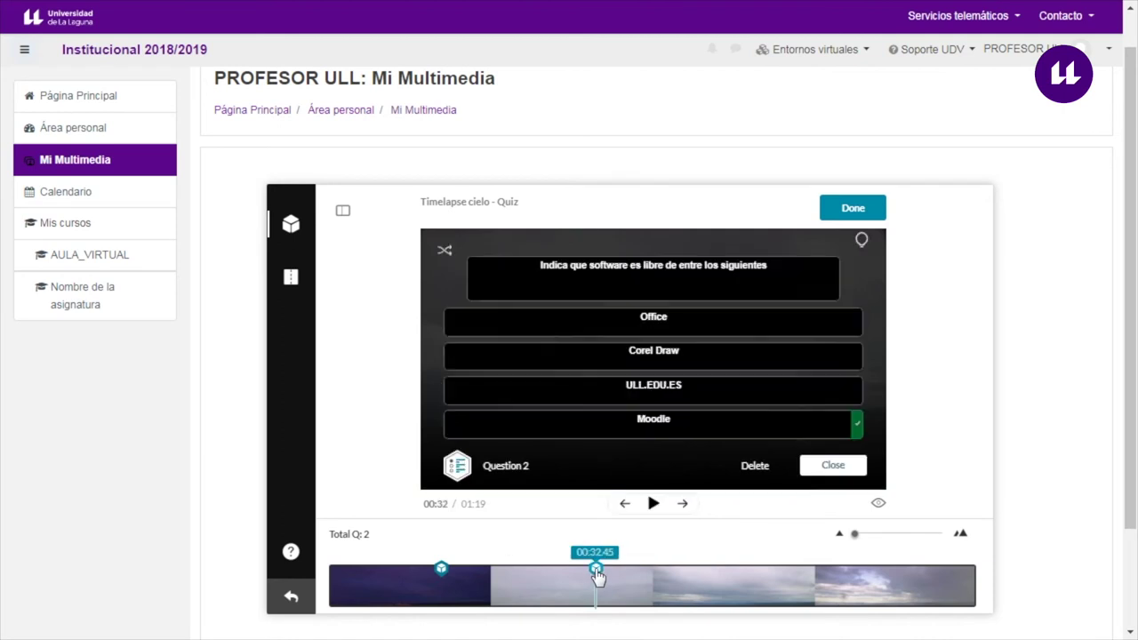
# Save the 00:13 True/False question with its false option relabelled "Falsa", and review the Multiple Choice question at 00:32.
pyautogui.click(442, 573)
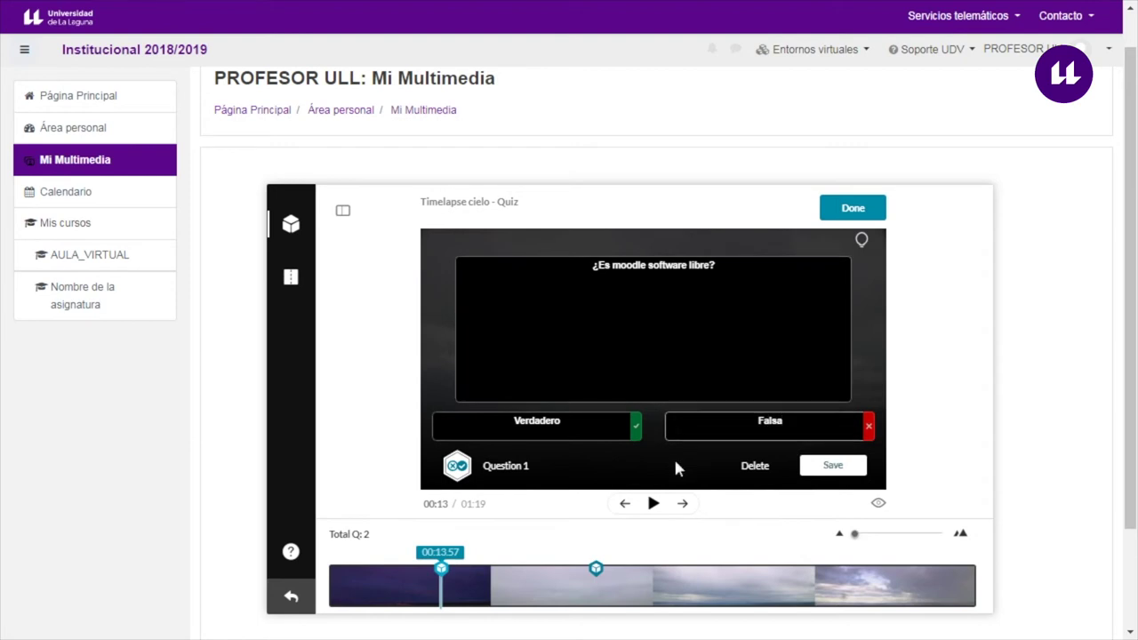
pyautogui.click(818, 464)
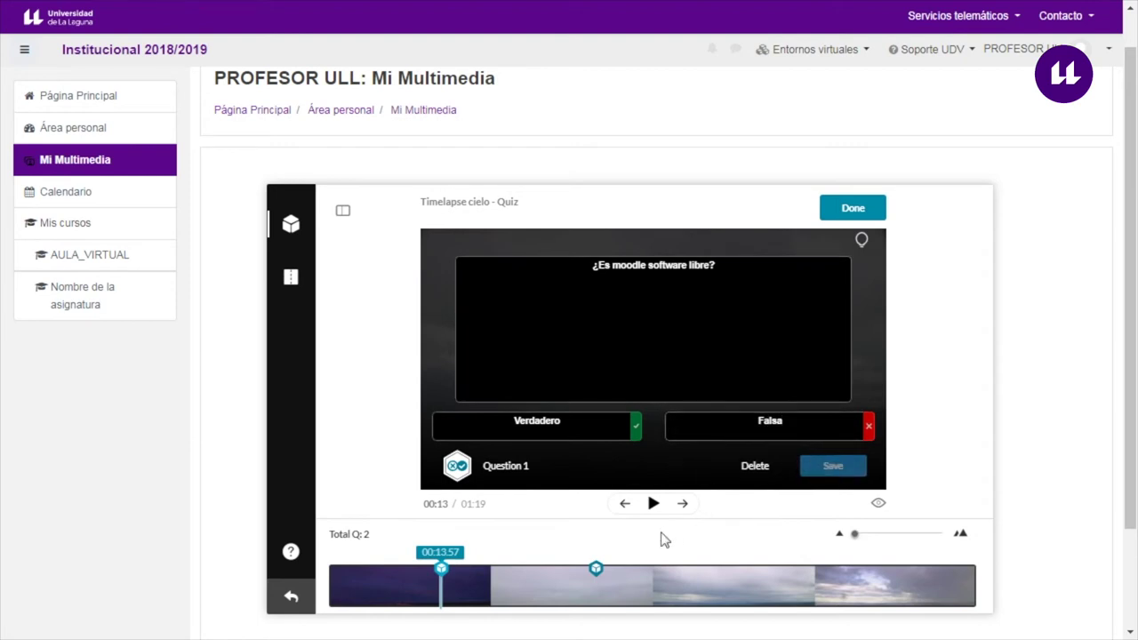
pyautogui.click(595, 573)
pyautogui.click(620, 452)
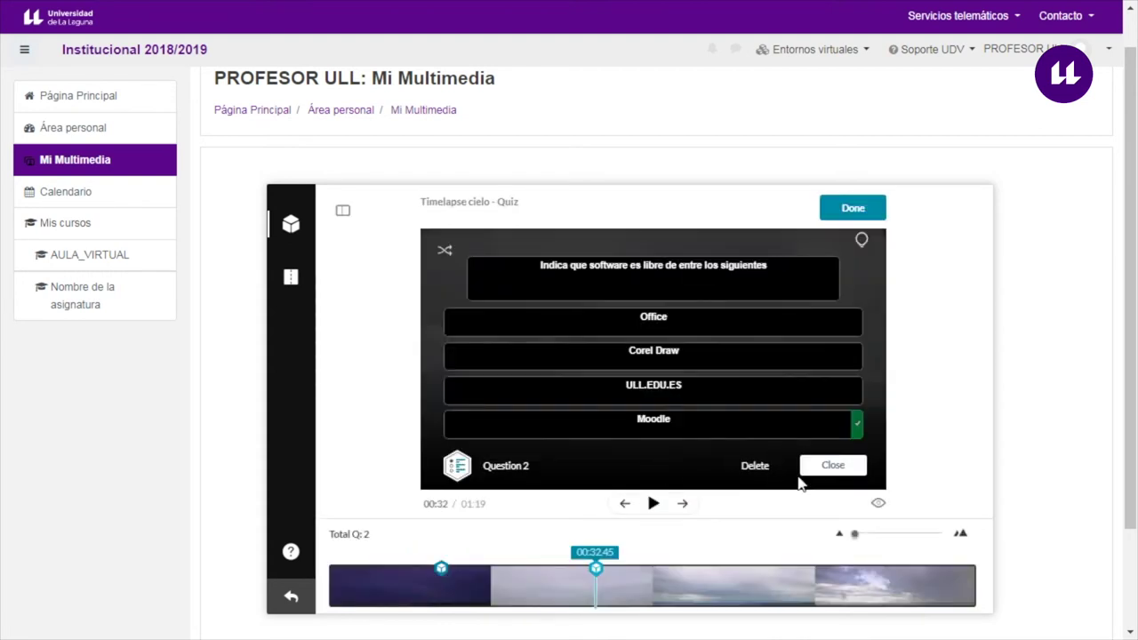
pyautogui.click(830, 468)
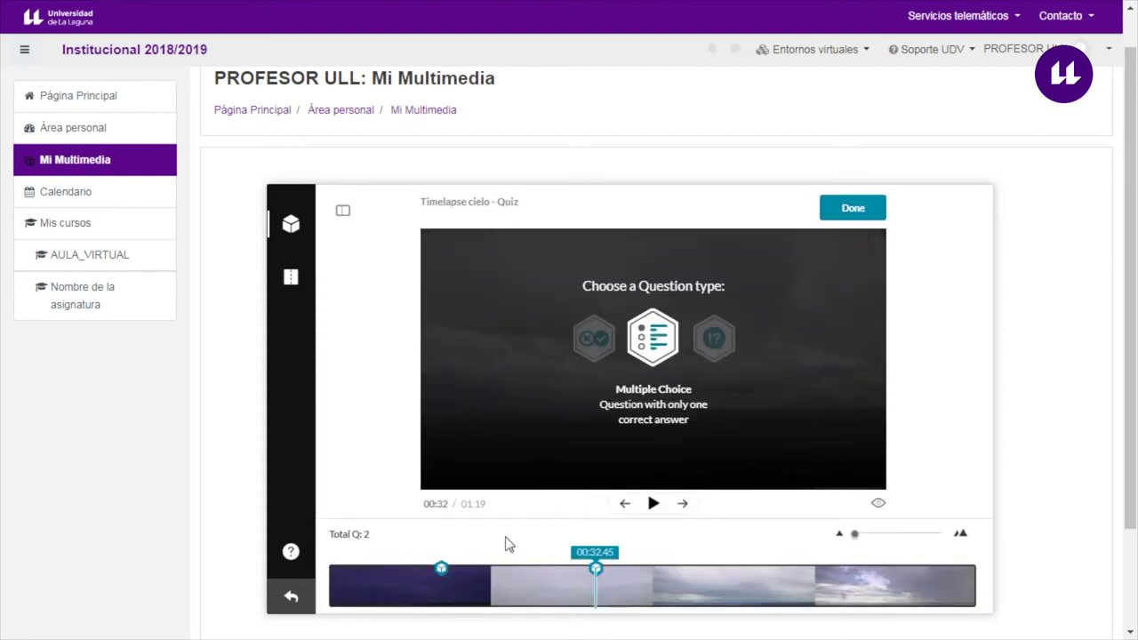
# Reopen the True/False question at 00:13, re-enter "Falsa" as its false option and save it.
pyautogui.click(440, 569)
pyautogui.click(815, 431)
pyautogui.press('BackSpace')
pyautogui.write('alsa')
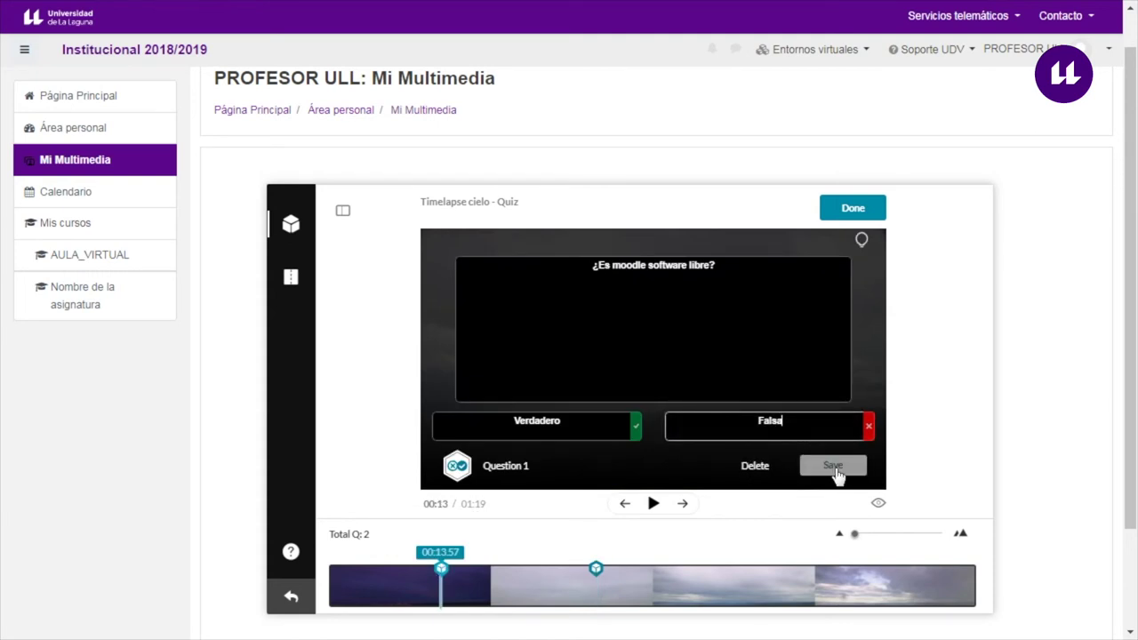
pyautogui.click(840, 466)
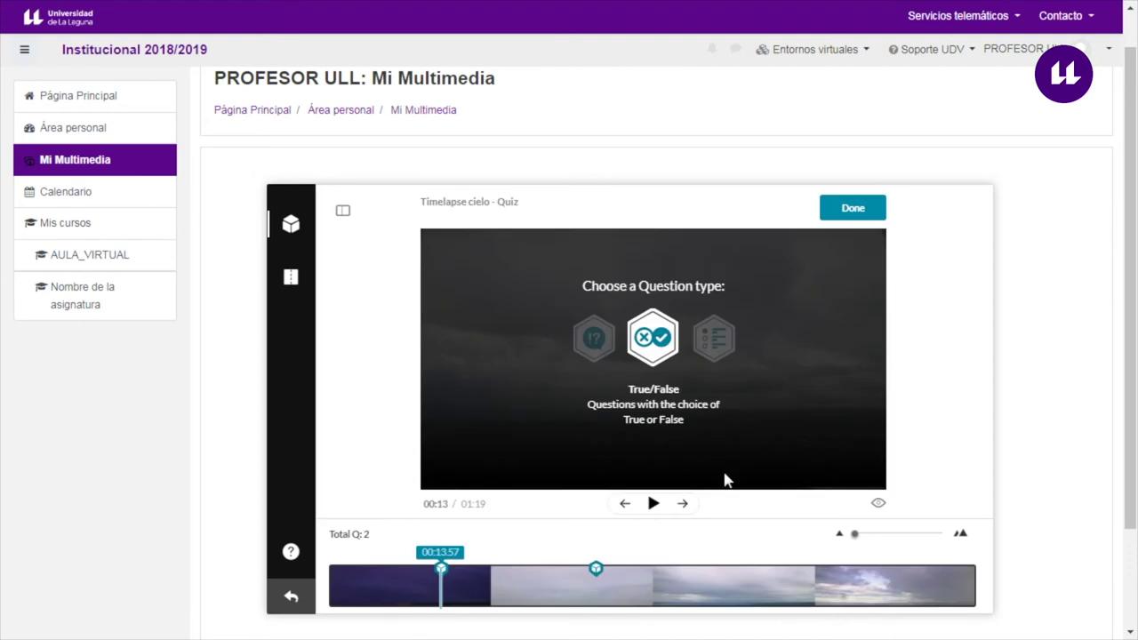
# Open the saved questions at 00:32 and 00:13 in turn to review their content.
pyautogui.click(596, 568)
pyautogui.click(441, 570)
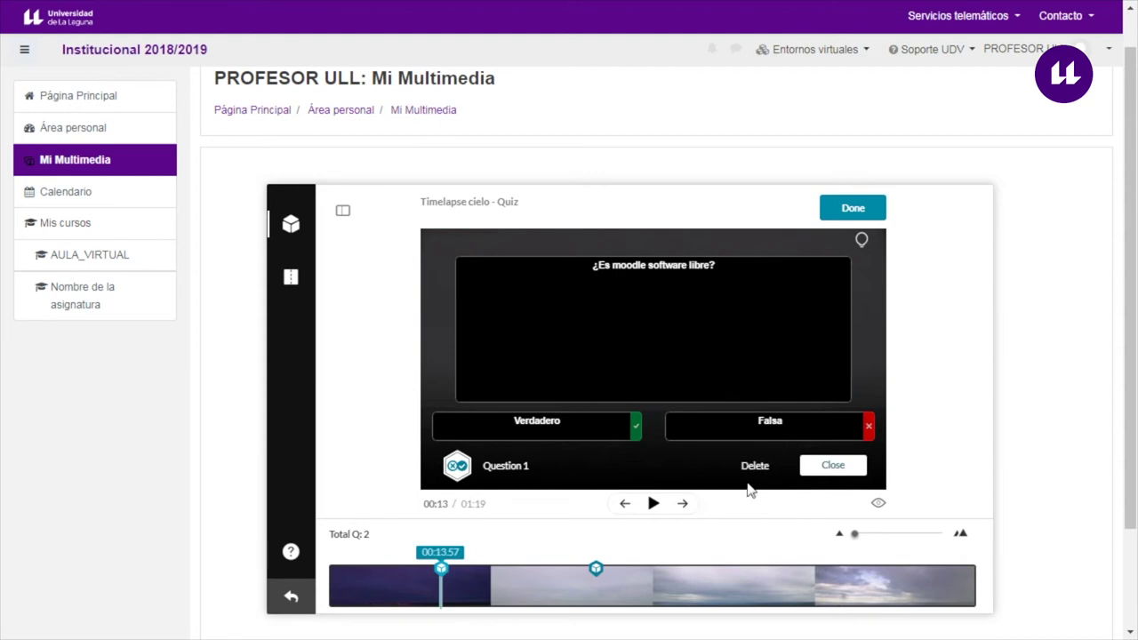
# Review the Multiple Choice question at 00:32, move the timeline to about 01:14.47 and finish editing the quiz.
pyautogui.click(596, 569)
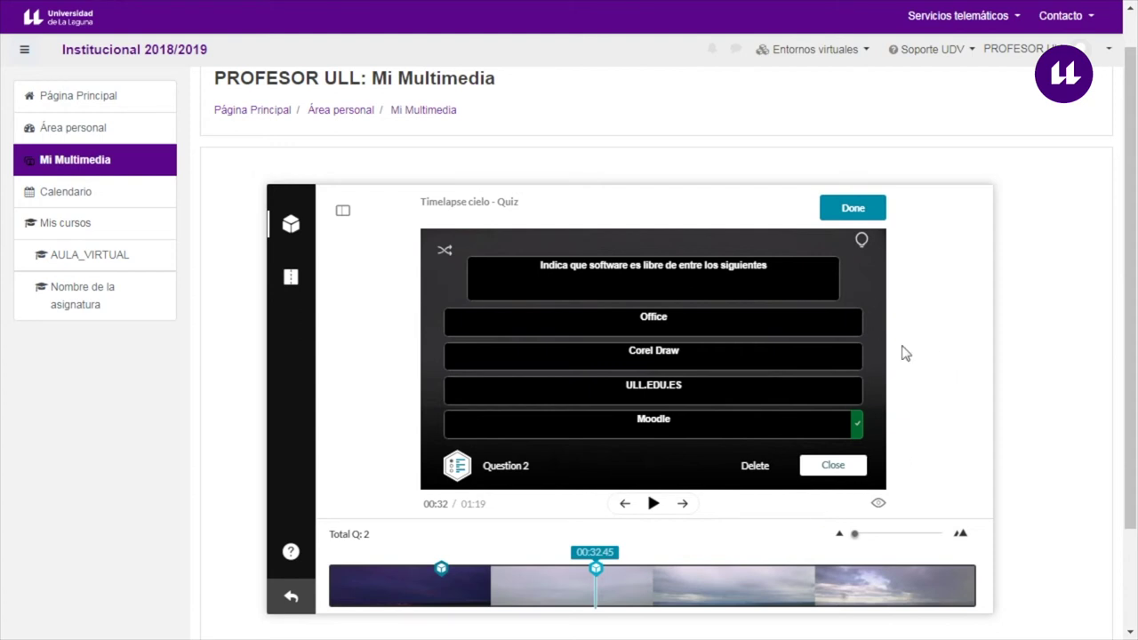
pyautogui.click(886, 592)
pyautogui.click(939, 592)
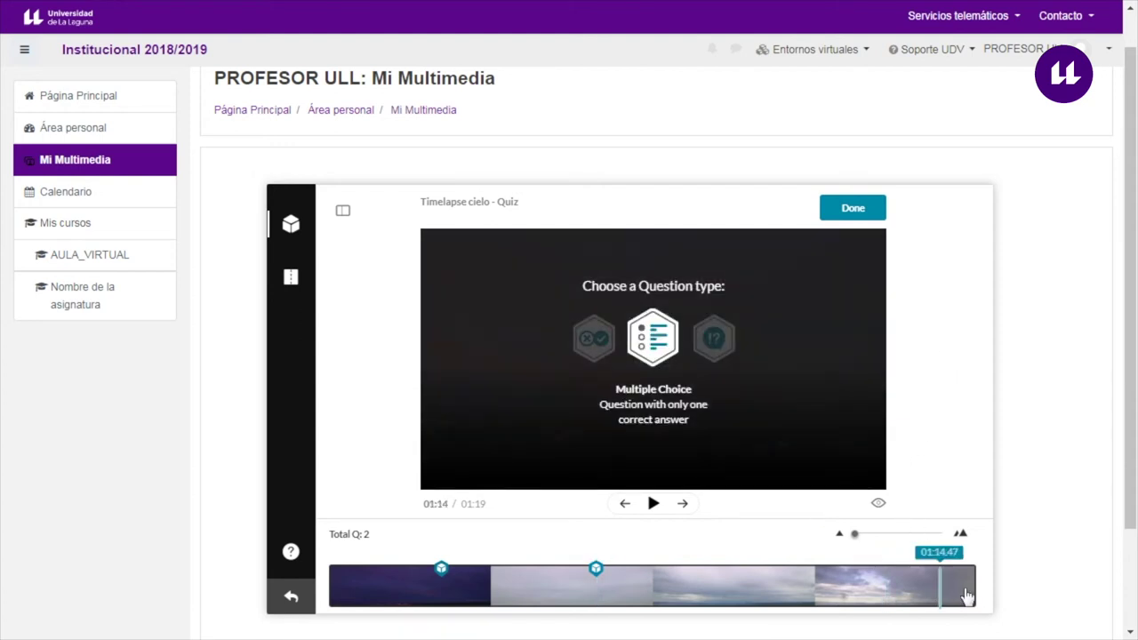
pyautogui.click(851, 210)
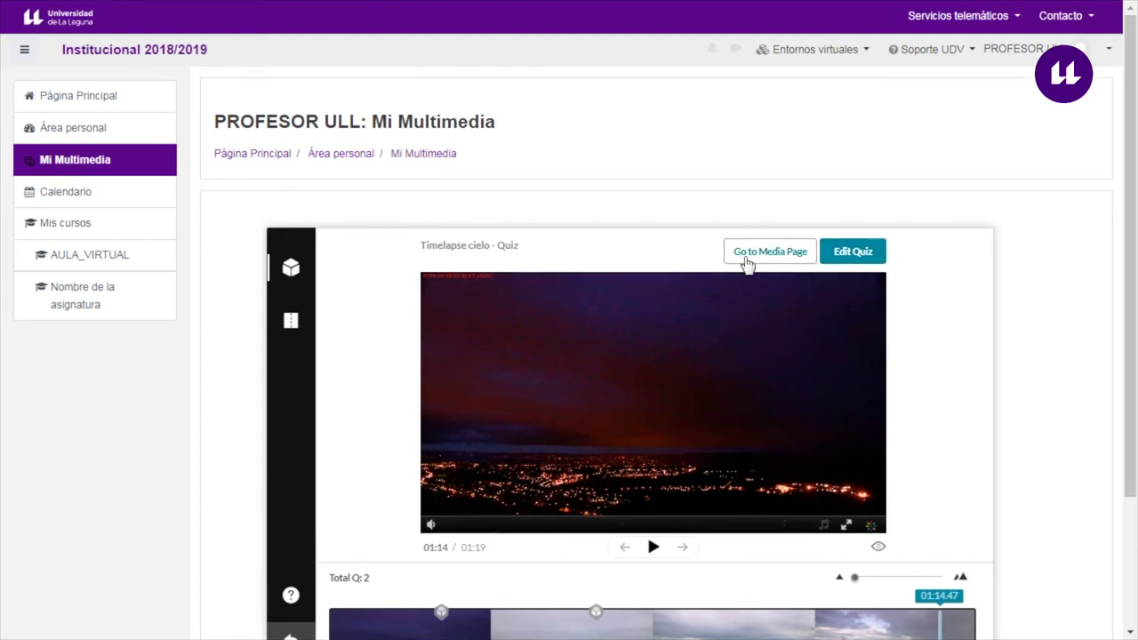
# Return to the Mi Multimedia list and check the Timelapse cielo - Quiz entry alongside the original video.
pyautogui.click(68, 166)
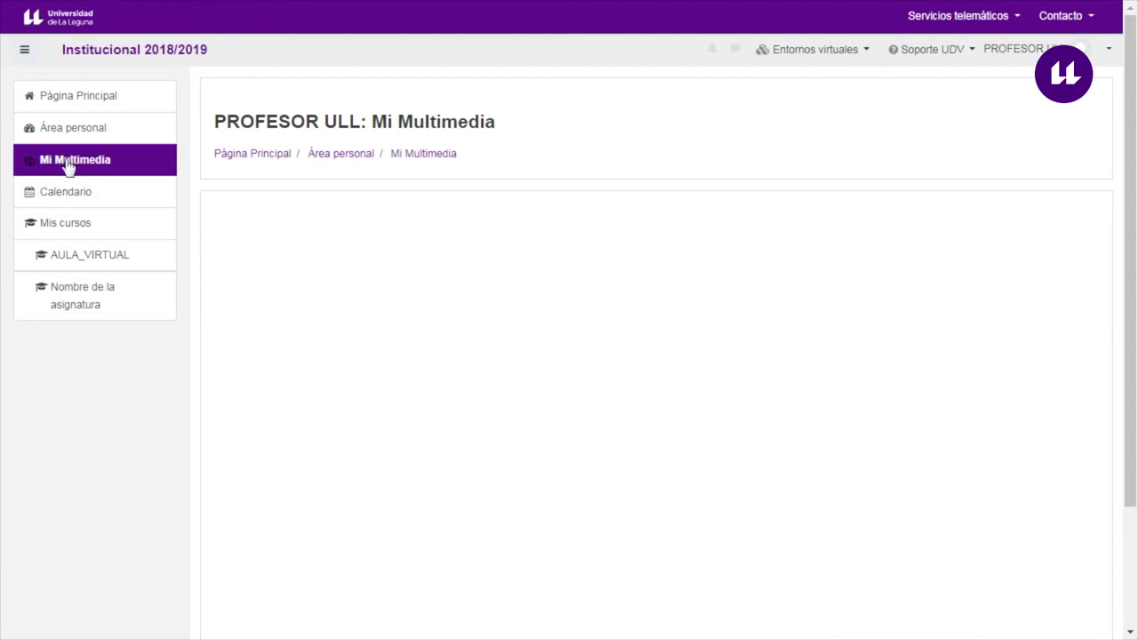
pyautogui.scroll(-1, 622, 427)
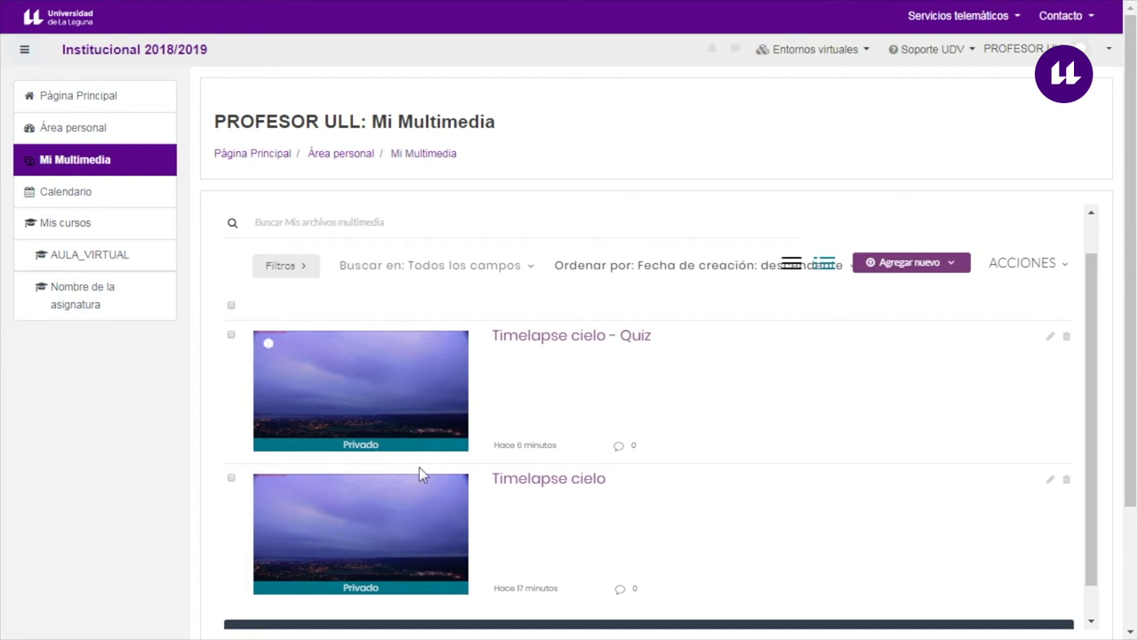
pyautogui.moveTo(460, 154); pyautogui.dragTo(390, 153)
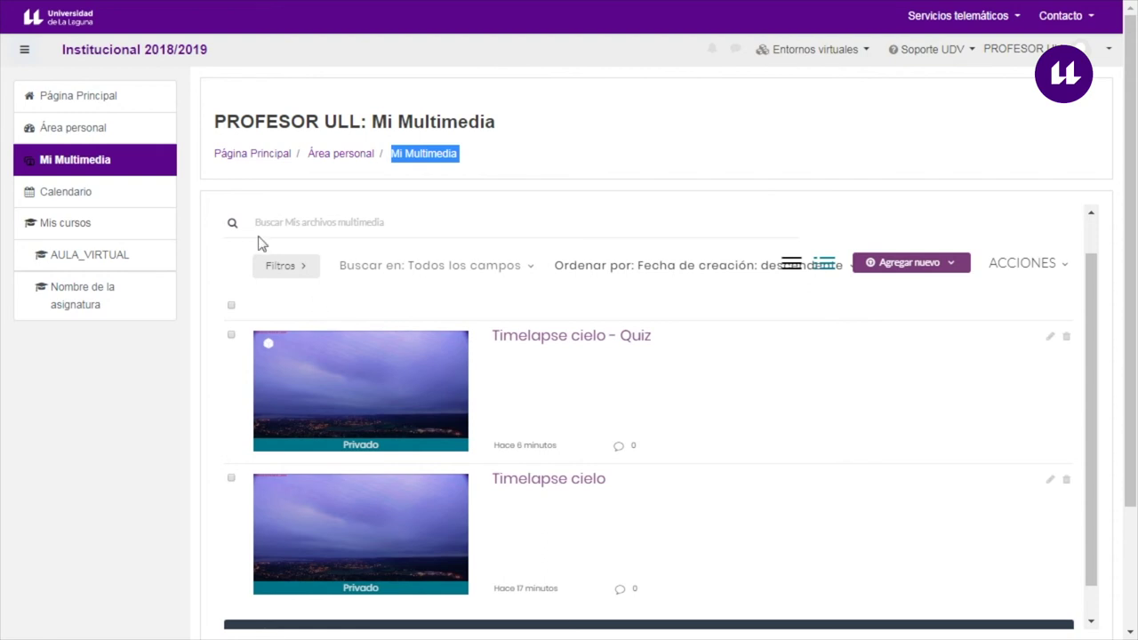
# Go to Área personal and open the AULA VIRTUAL course.
pyautogui.click(75, 104)
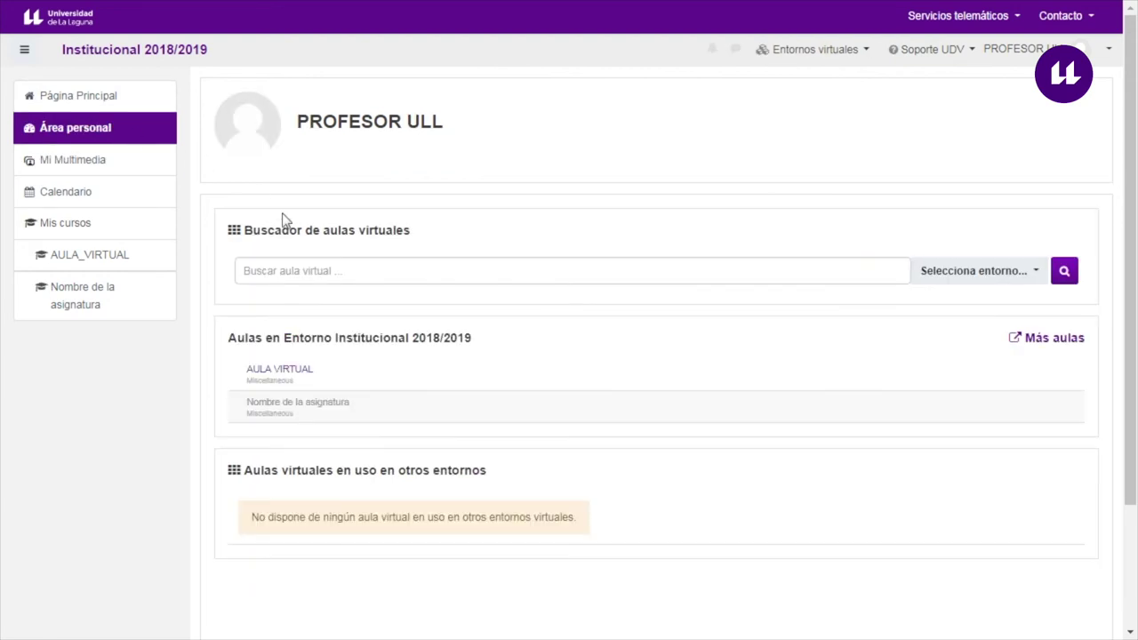
pyautogui.click(279, 379)
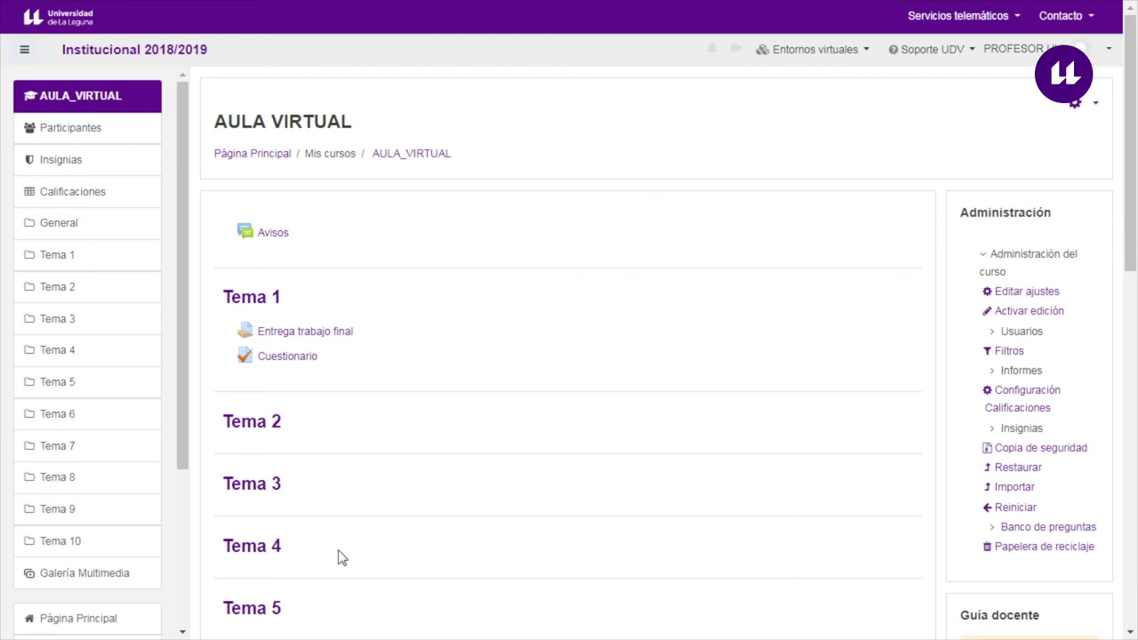
pyautogui.moveTo(182, 453); pyautogui.dragTo(183, 502)
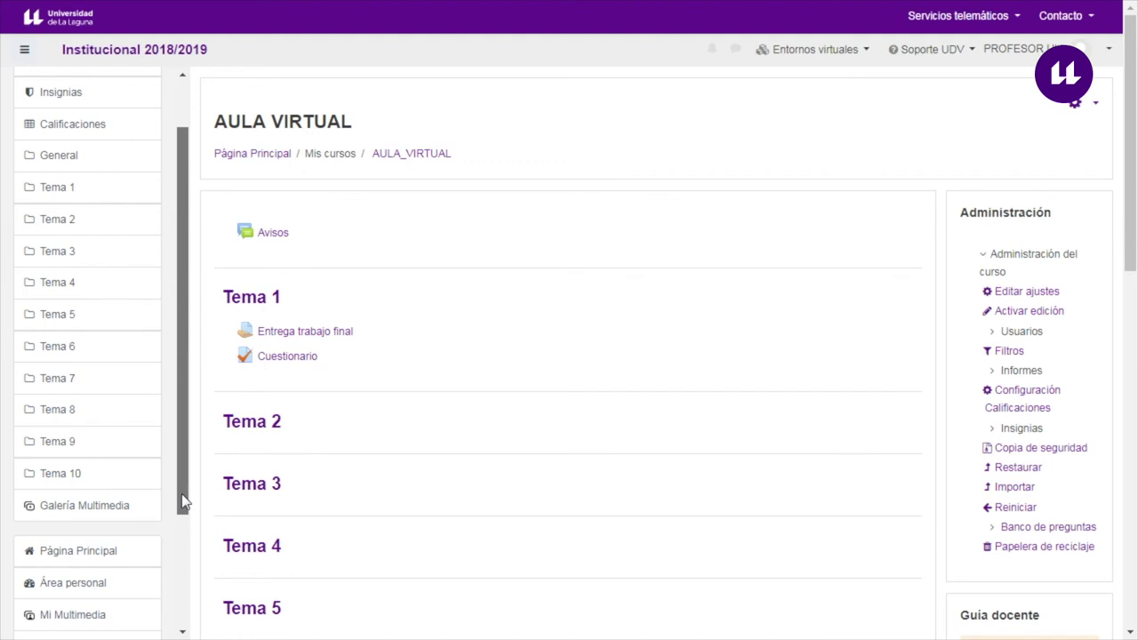
pyautogui.moveTo(182, 502); pyautogui.dragTo(179, 610)
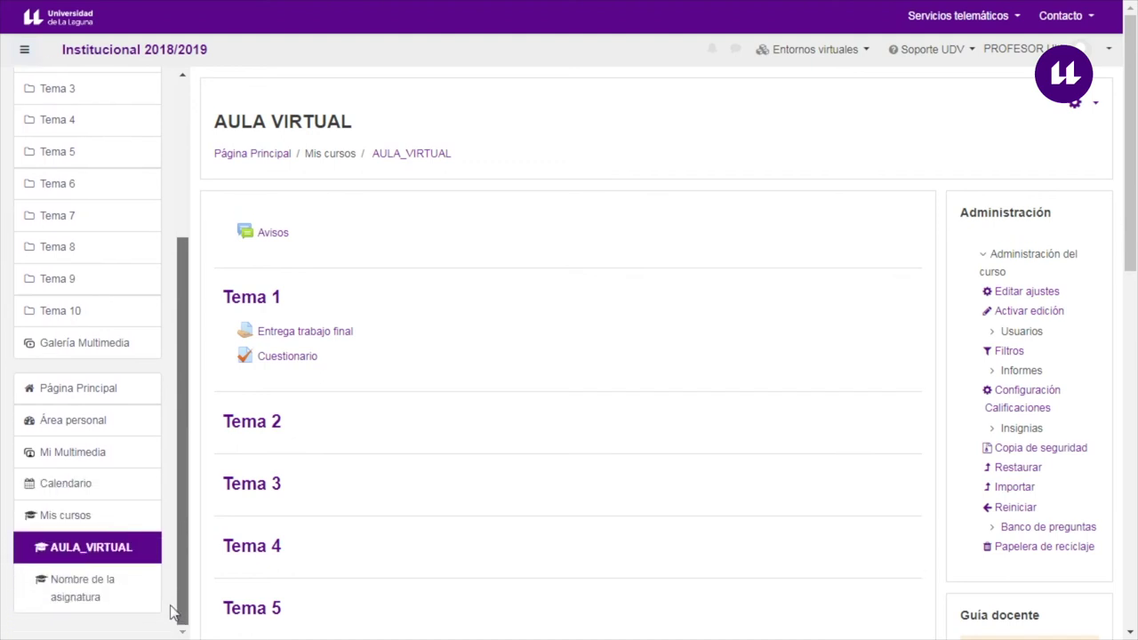
pyautogui.tripleClick(189, 553)
pyautogui.moveTo(188, 551); pyautogui.dragTo(188, 453)
pyautogui.click(284, 501)
pyautogui.scroll(2, 163, 445)
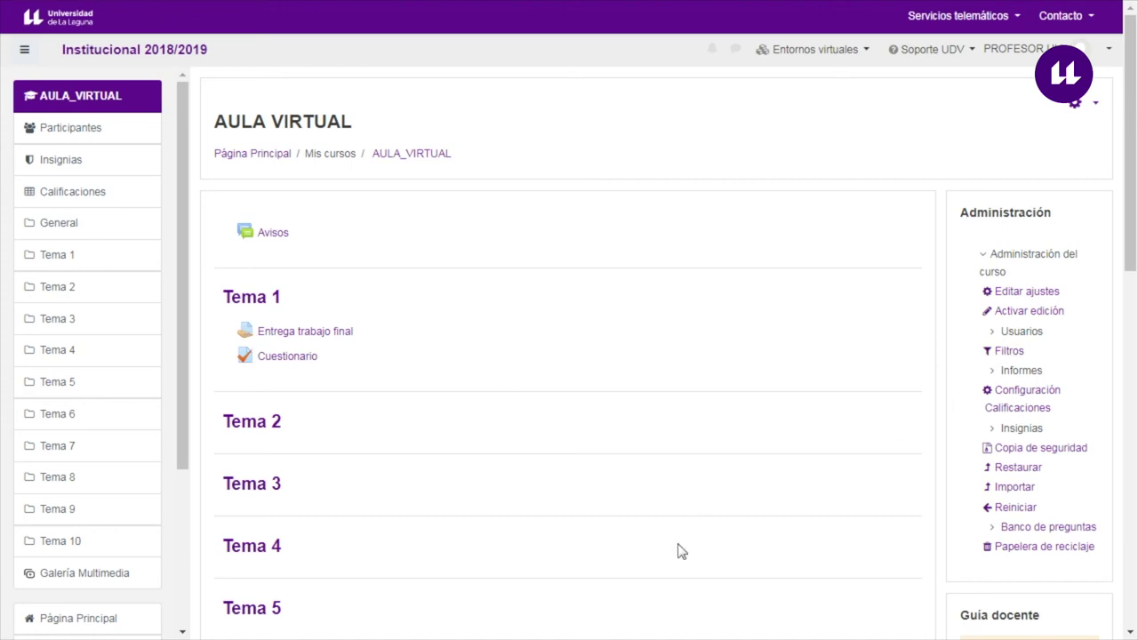
# Turn on course editing and add a Cuestionario multimedia activity to Tema 1.
pyautogui.click(1022, 313)
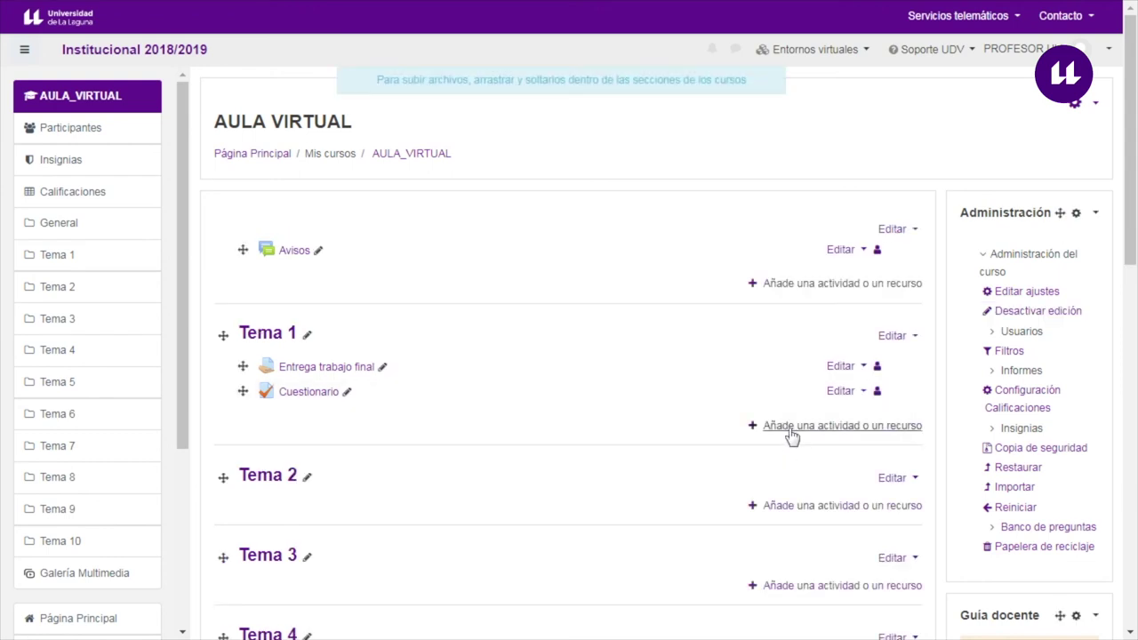
pyautogui.click(789, 427)
pyautogui.moveTo(508, 267); pyautogui.dragTo(450, 260)
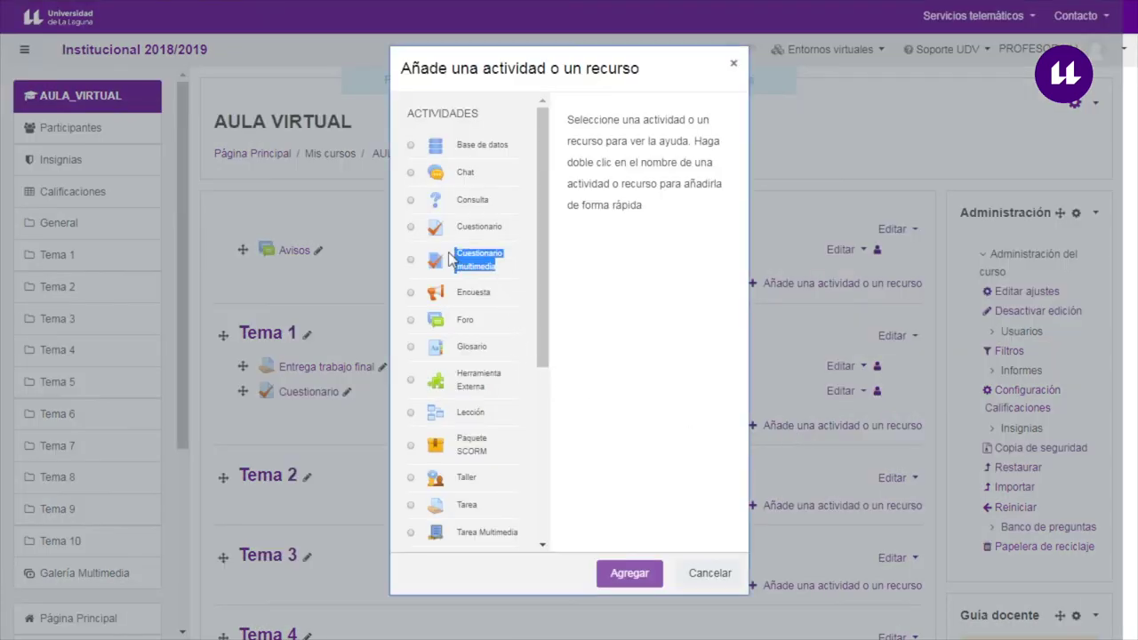
pyautogui.click(411, 260)
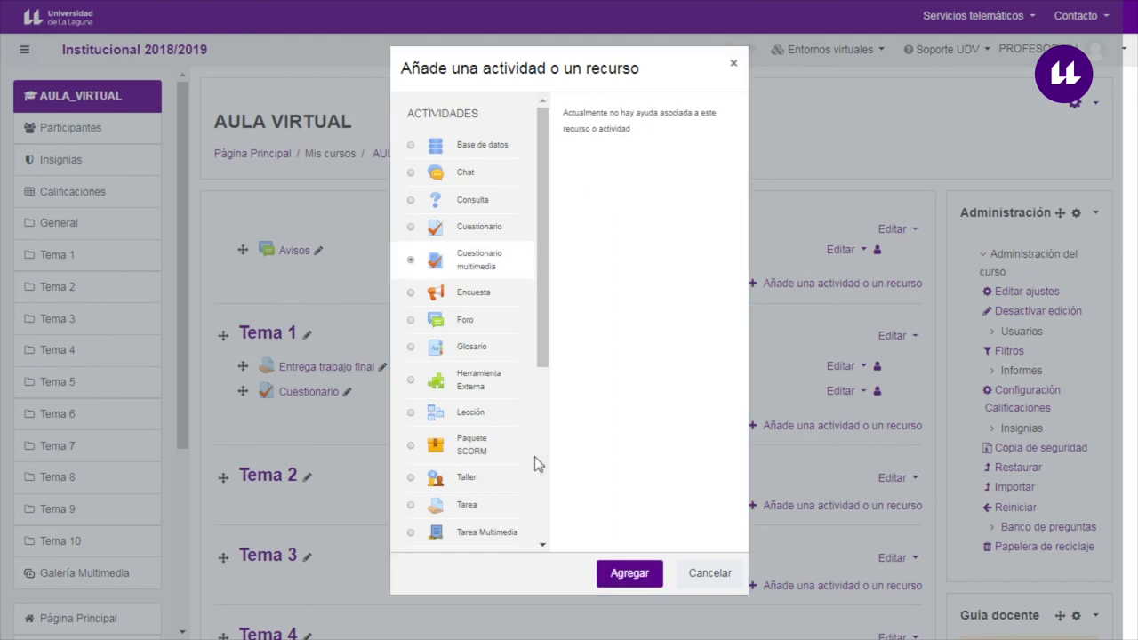
pyautogui.click(629, 572)
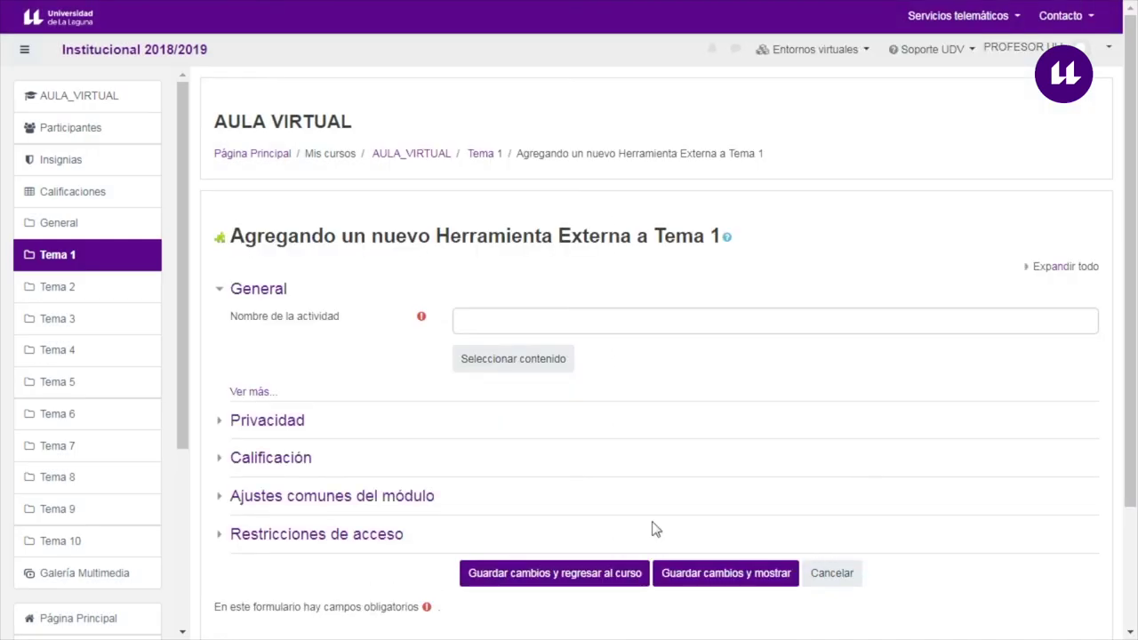
# Select Timelapse cielo - Quiz from Mis archivos multimedia as the new activity's content.
pyautogui.click(490, 361)
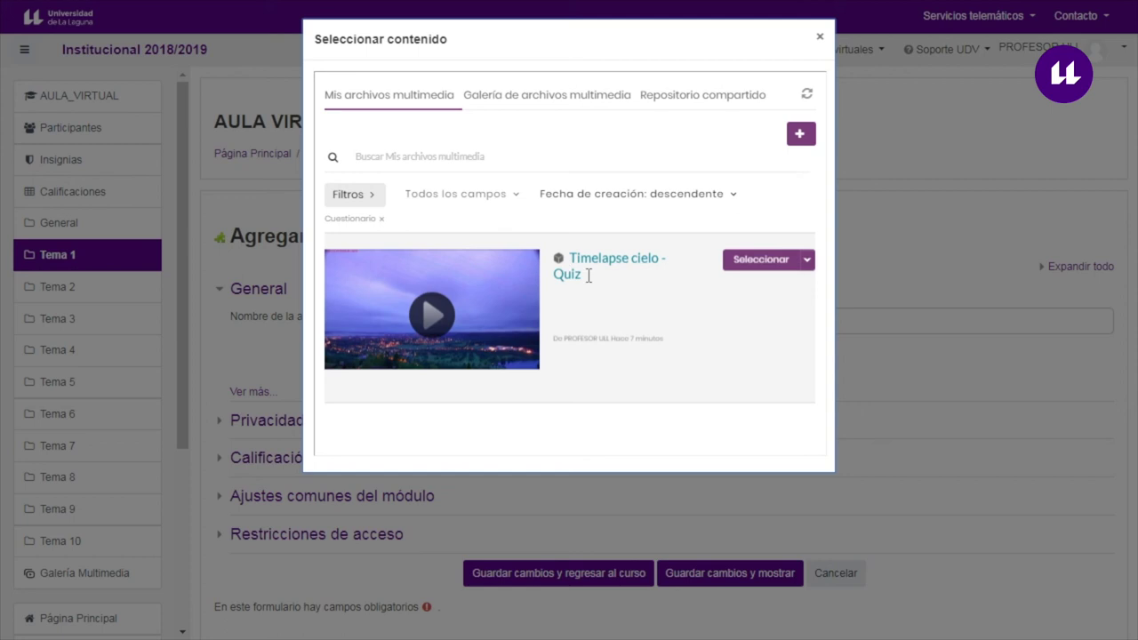
pyautogui.click(761, 260)
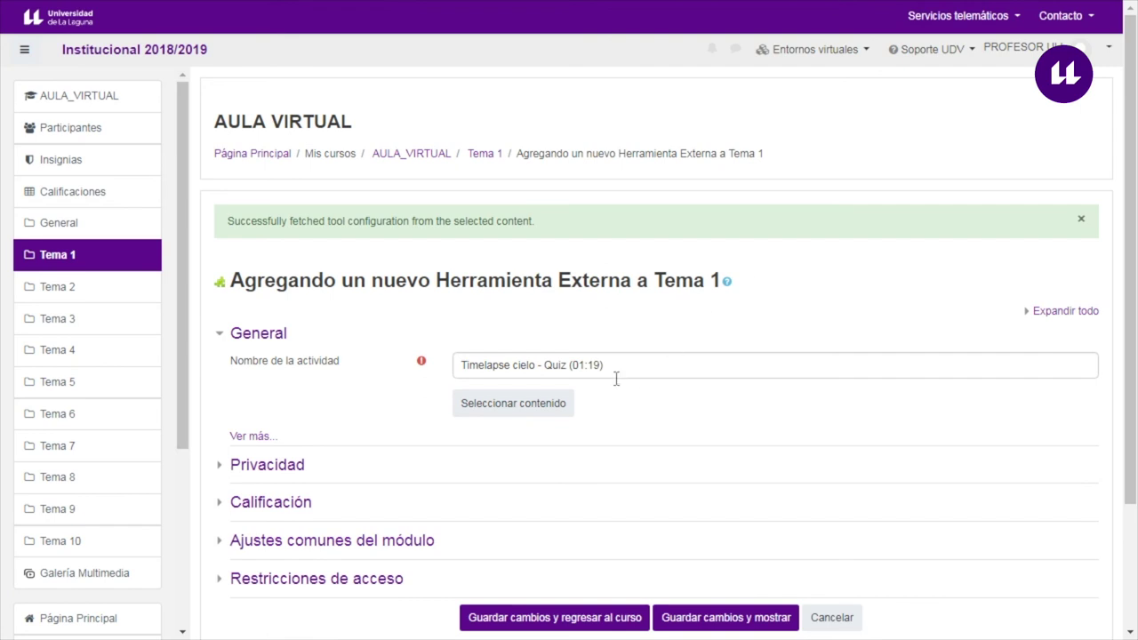
# Expand all the activity's settings sections to review them, and save the activity, returning to the course.
pyautogui.scroll(-1, 293, 437)
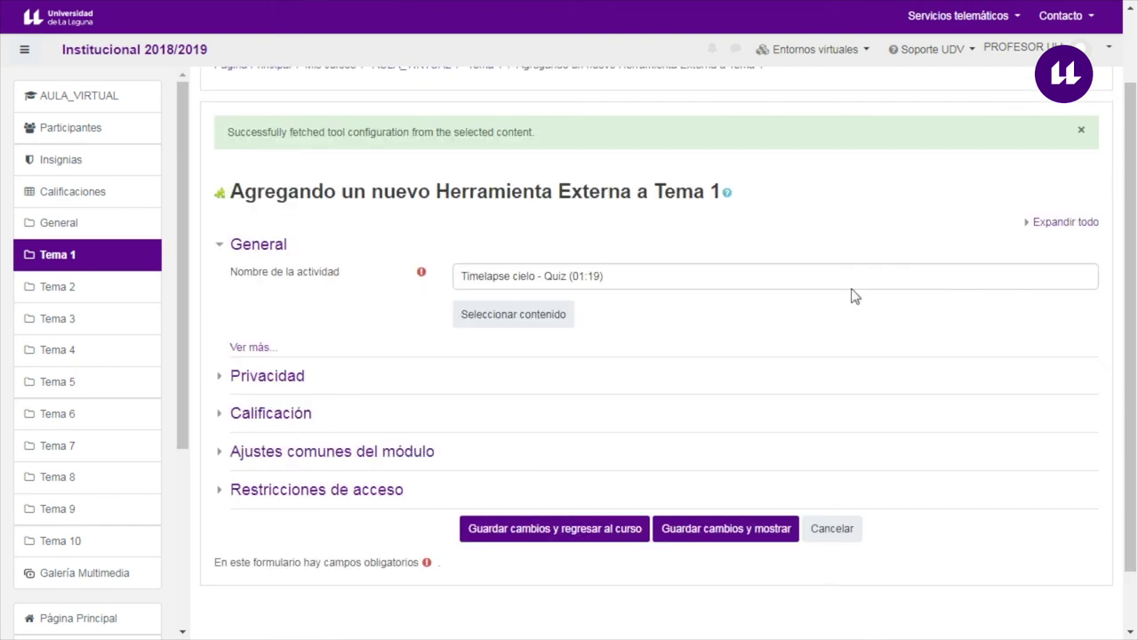
pyautogui.click(1066, 224)
pyautogui.scroll(-4, 356, 256)
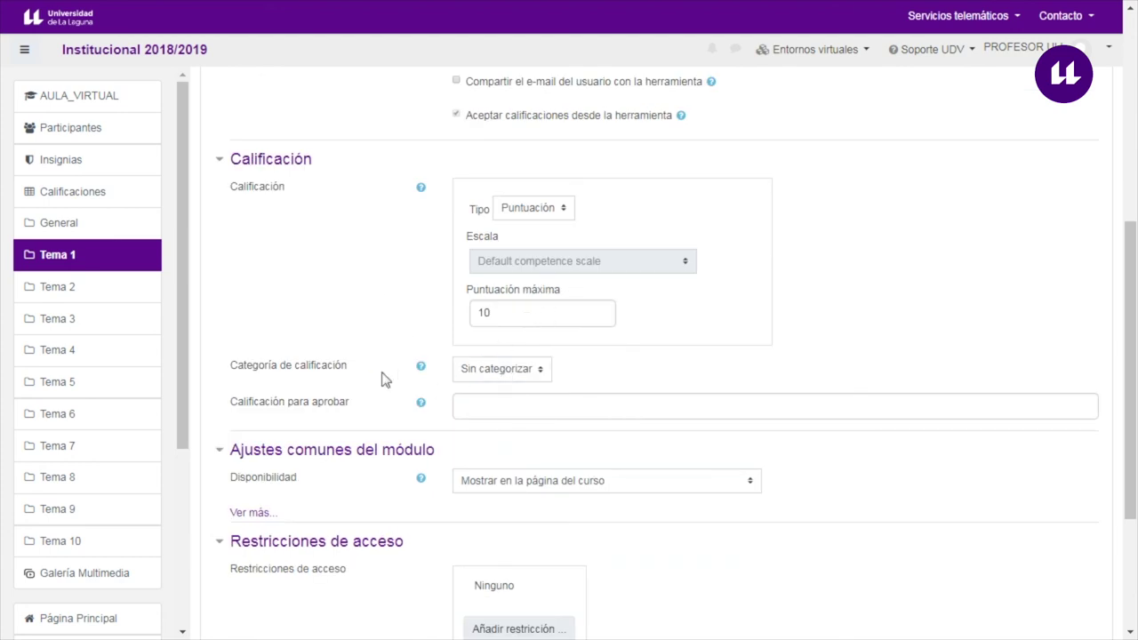
pyautogui.scroll(-2, 386, 377)
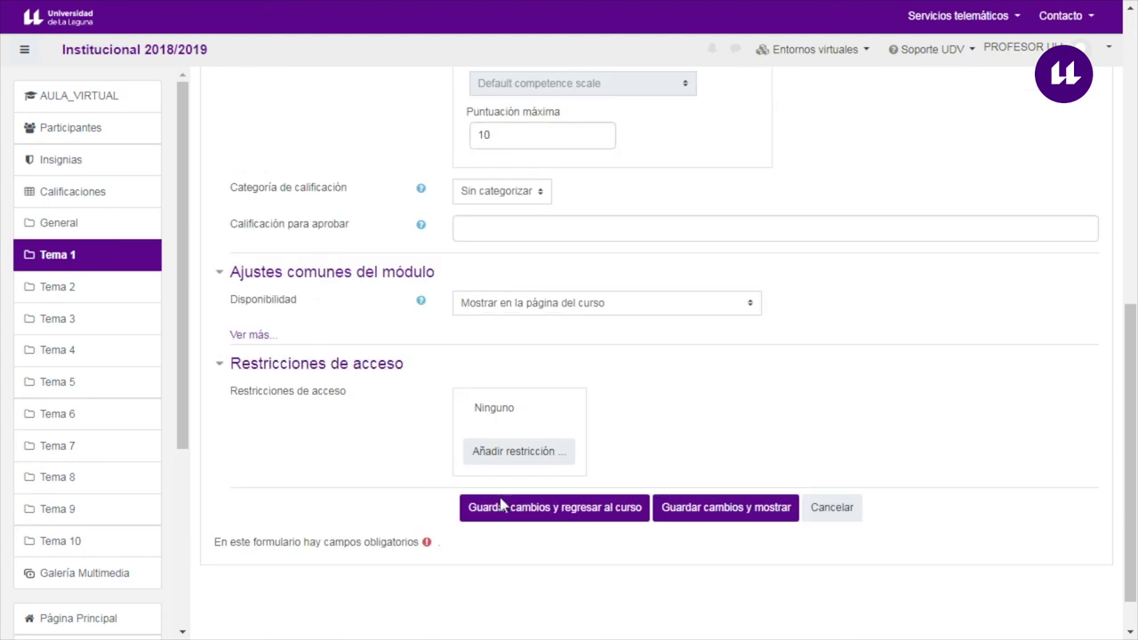
pyautogui.click(561, 519)
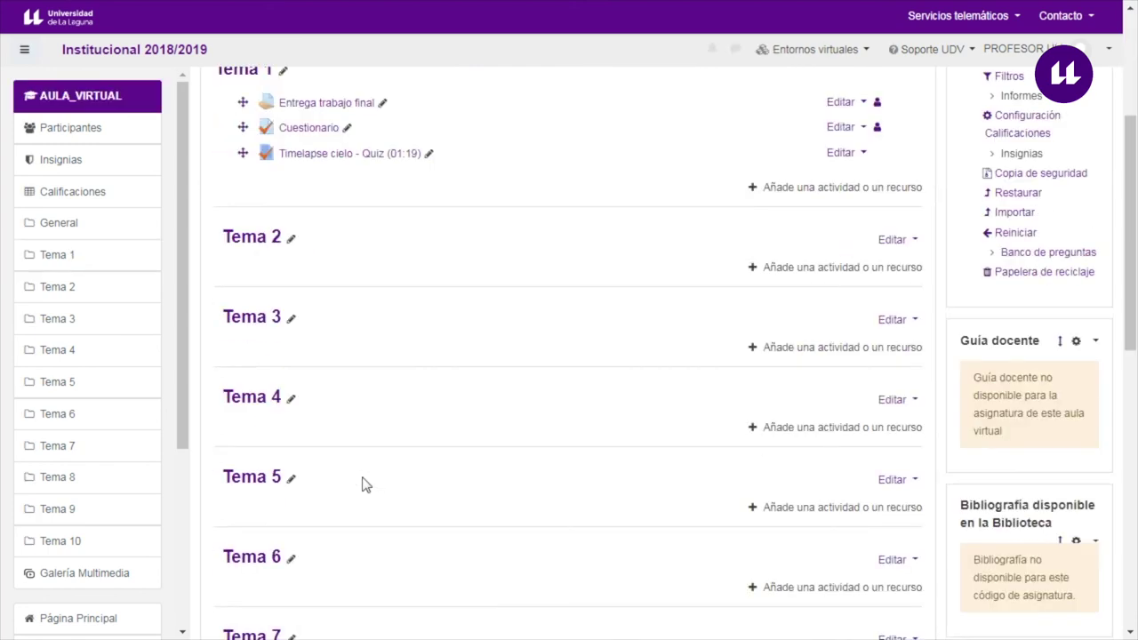
# Check the new quiz activity under Tema 1 and open the course's Calificaciones report.
pyautogui.scroll(2, 469, 383)
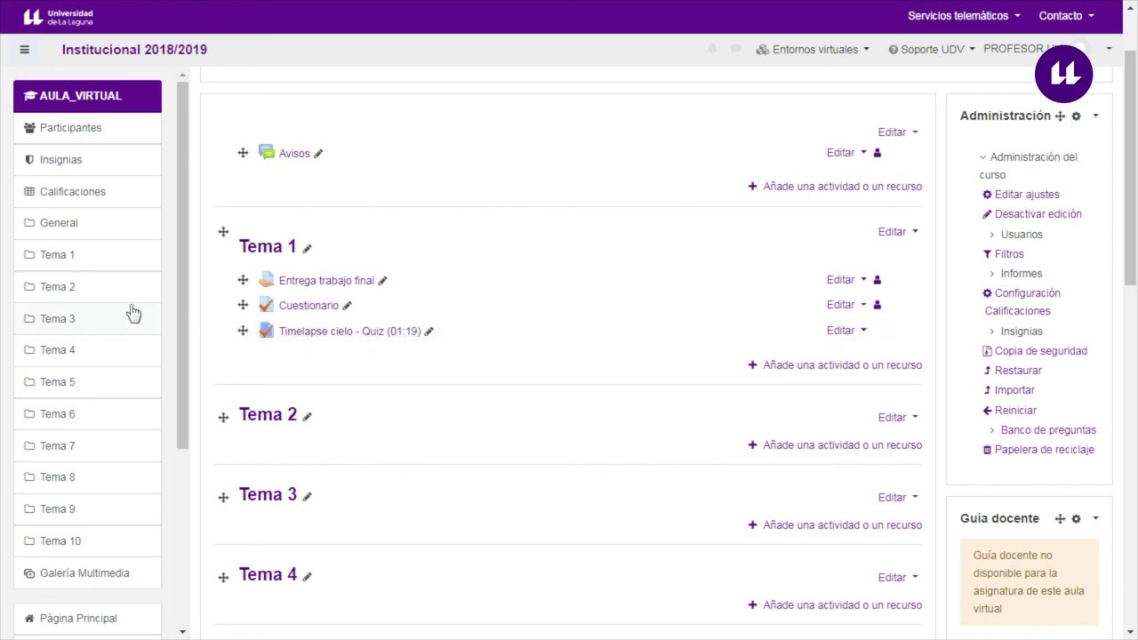
pyautogui.click(87, 194)
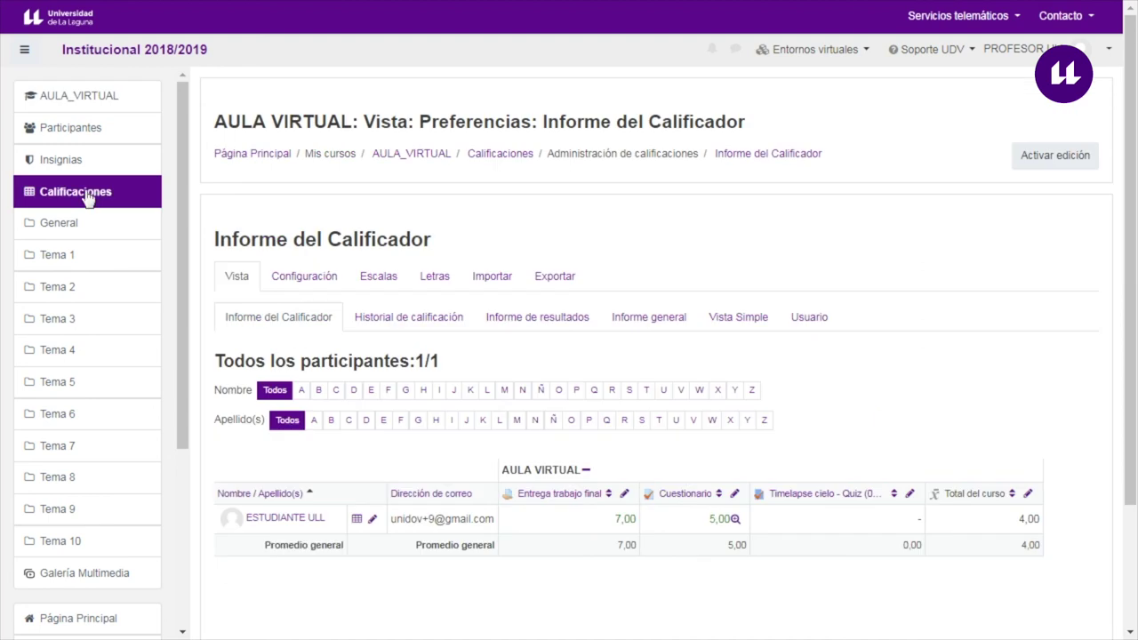